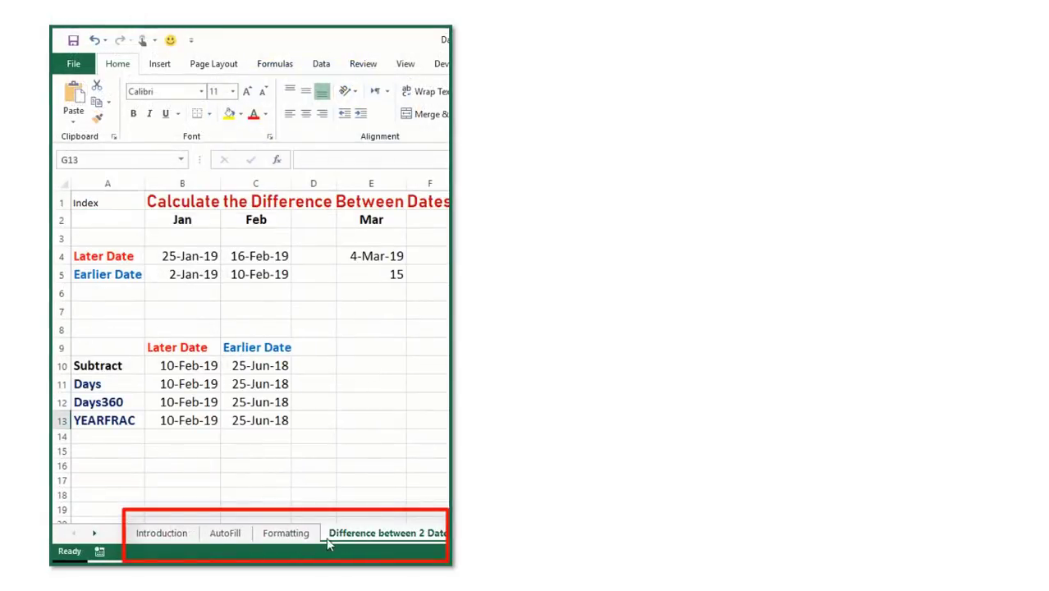
# - View the Introduction sheet, and run the macro that builds an Index sheet listing the workbook's sheet names
pyautogui.click(162, 533)
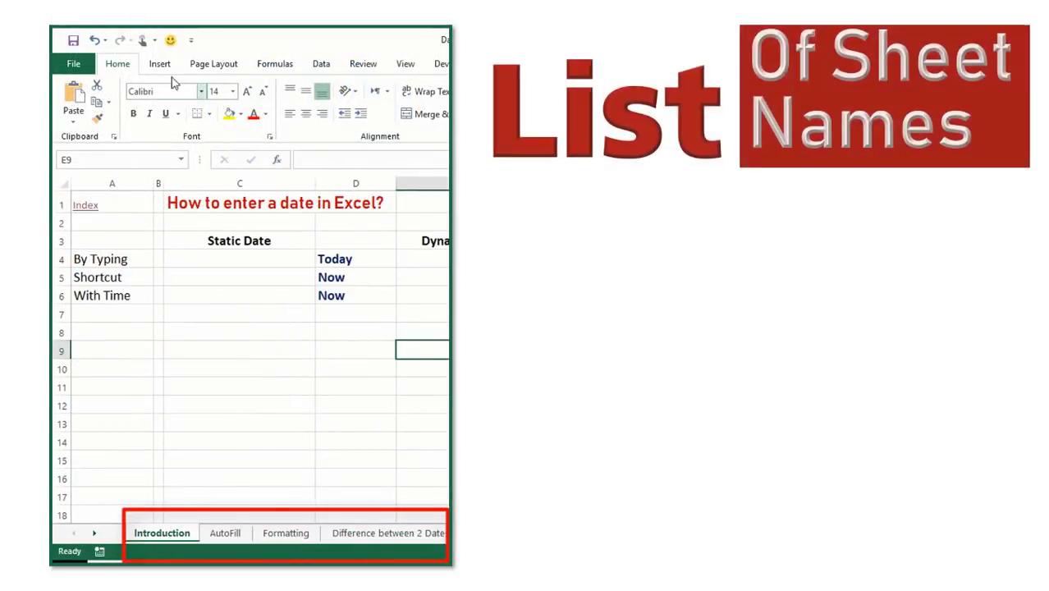
pyautogui.click(171, 41)
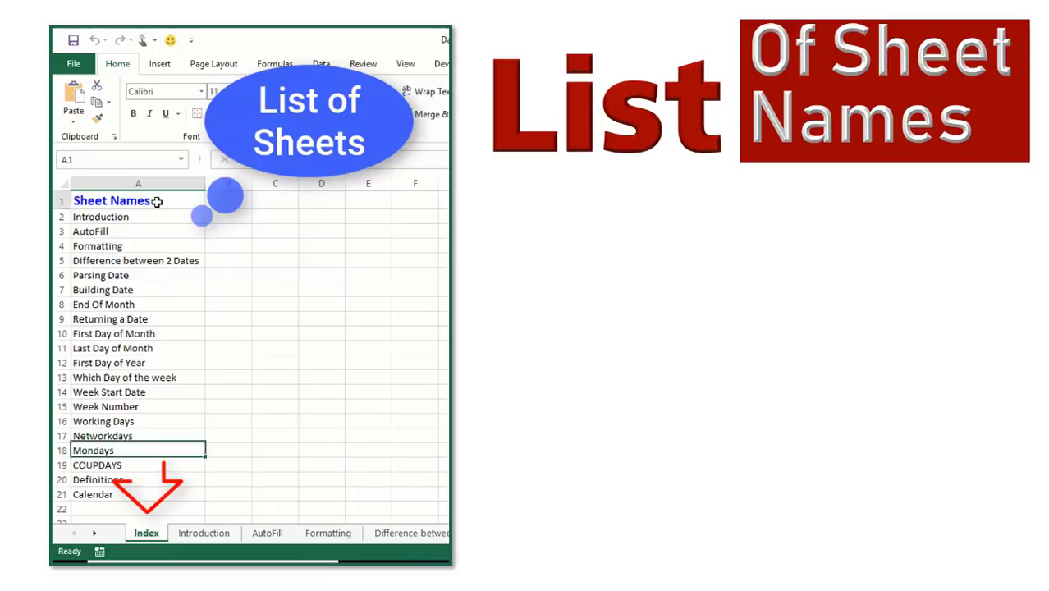
# - Add a Go To Sheet header in B1 and link each listed sheet below it with =HYPERLINK("#'"&A2&"'!A1",A2)
pyautogui.moveTo(205, 210); pyautogui.dragTo(246, 205)
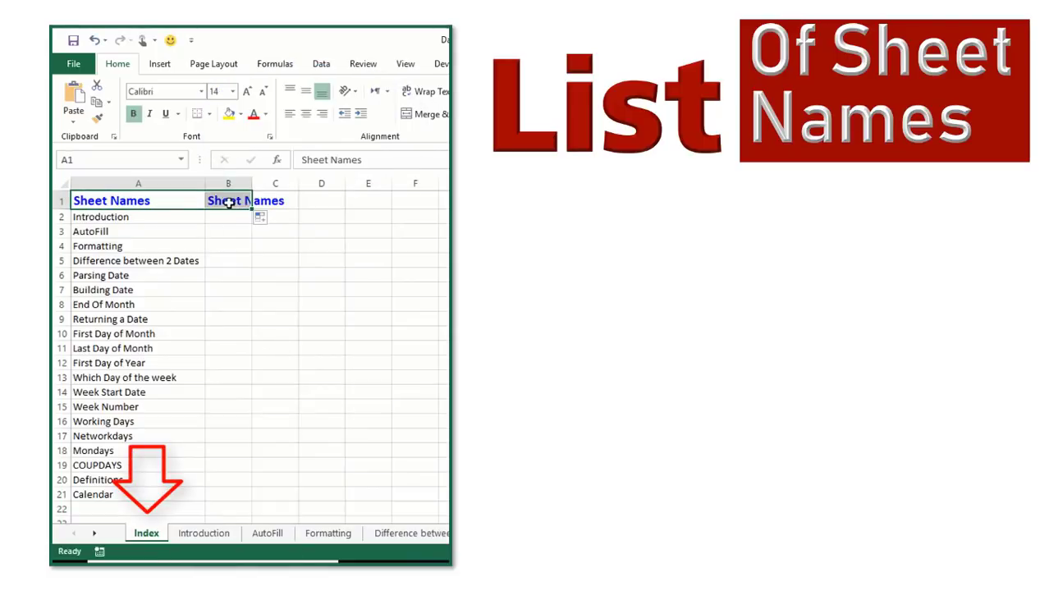
pyautogui.click(229, 202)
pyautogui.write('Go To Sheet')
pyautogui.press('Return')
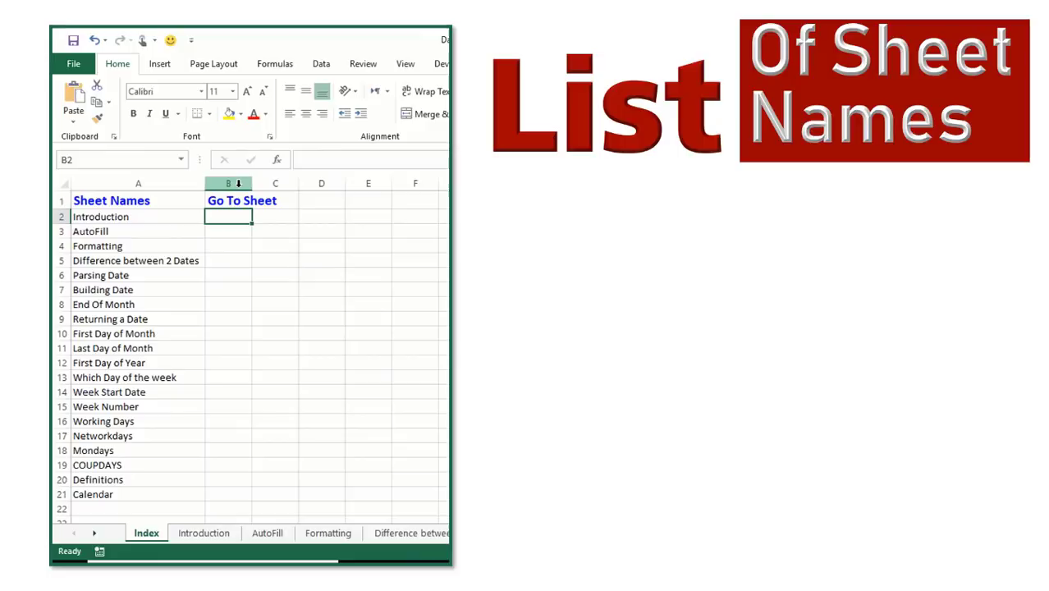
pyautogui.write('=HYPERLINK("#\'"&A2&"\'!A1",A2)')
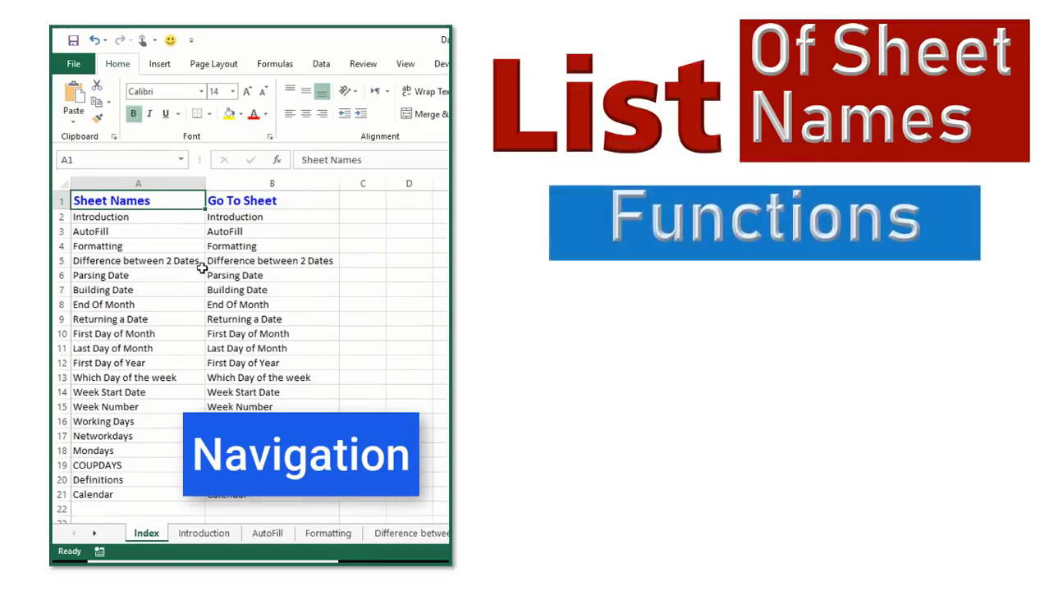
# - Test the Go To Sheet links for Parsing Date, First Day of Month and Networkdays, returning to the Index sheet after each
pyautogui.click(237, 283)
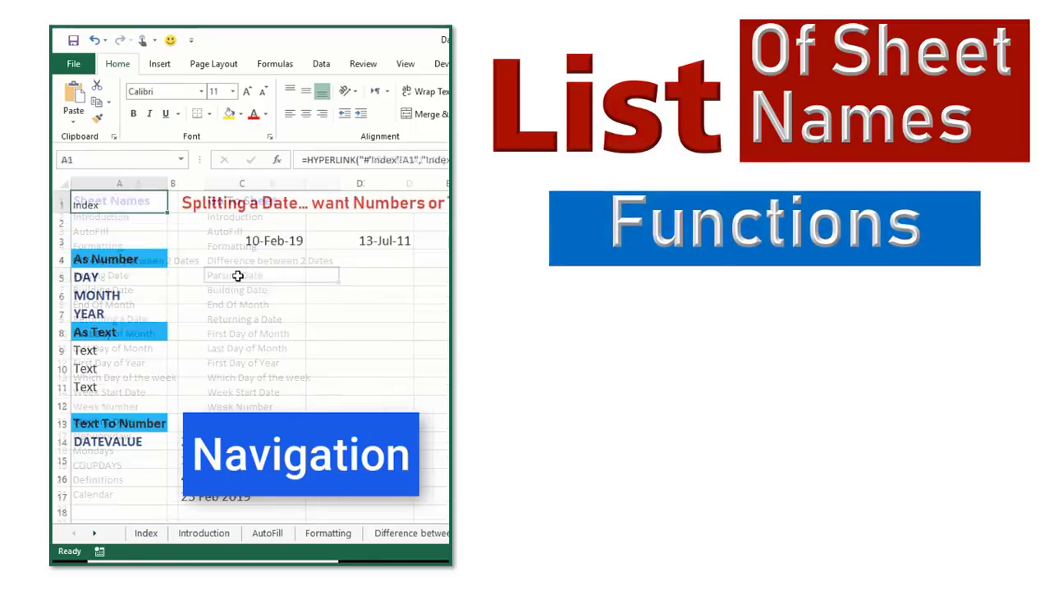
pyautogui.click(86, 207)
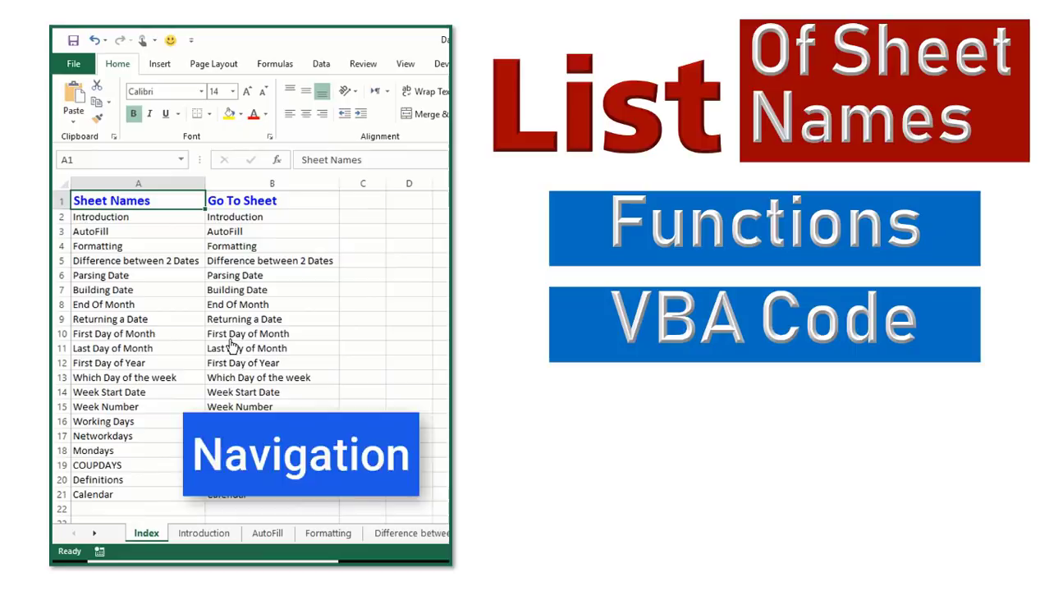
pyautogui.click(231, 336)
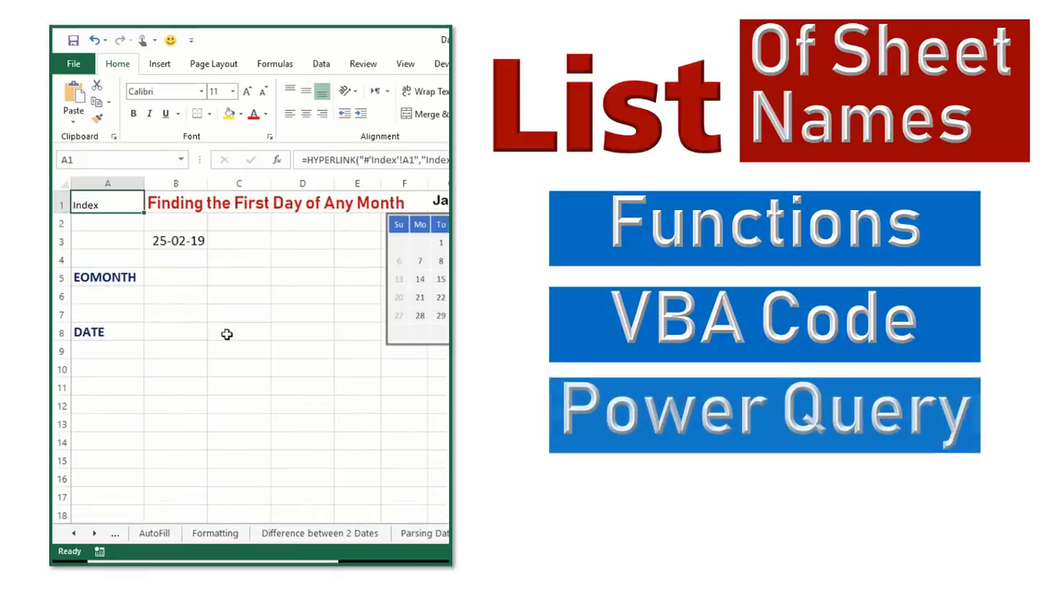
pyautogui.click(82, 207)
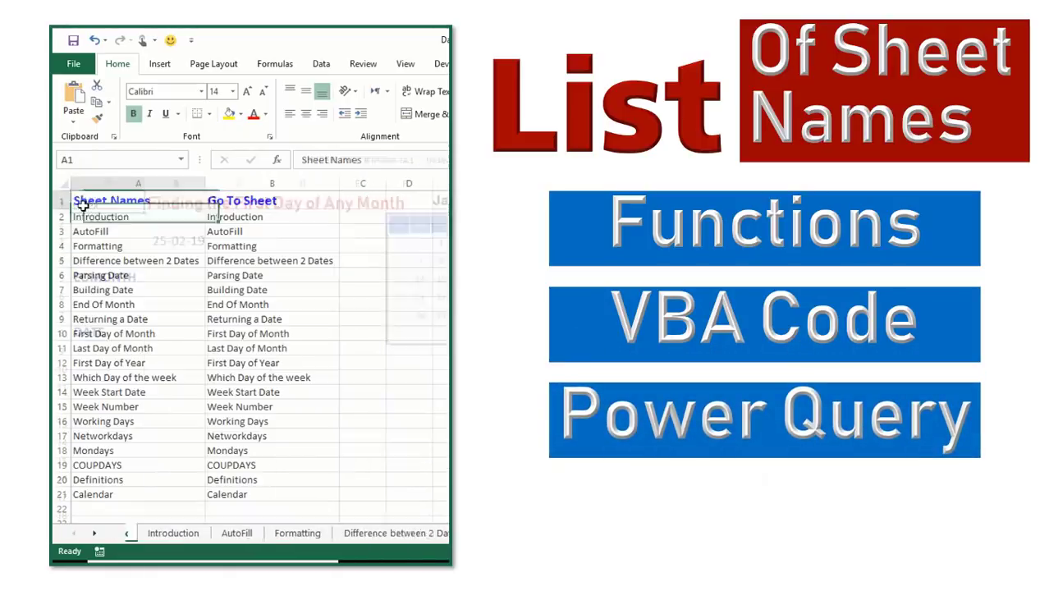
pyautogui.click(232, 442)
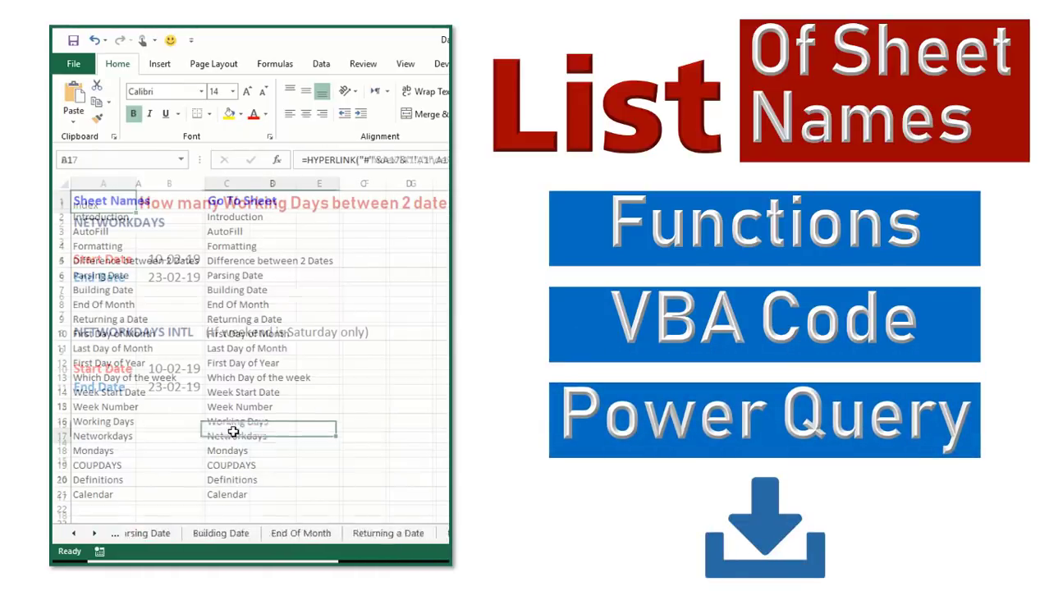
pyautogui.click(93, 214)
# - Look through the Introduction, AutoFill, Formatting and Difference between 2 Dates sheets
pyautogui.click(233, 222)
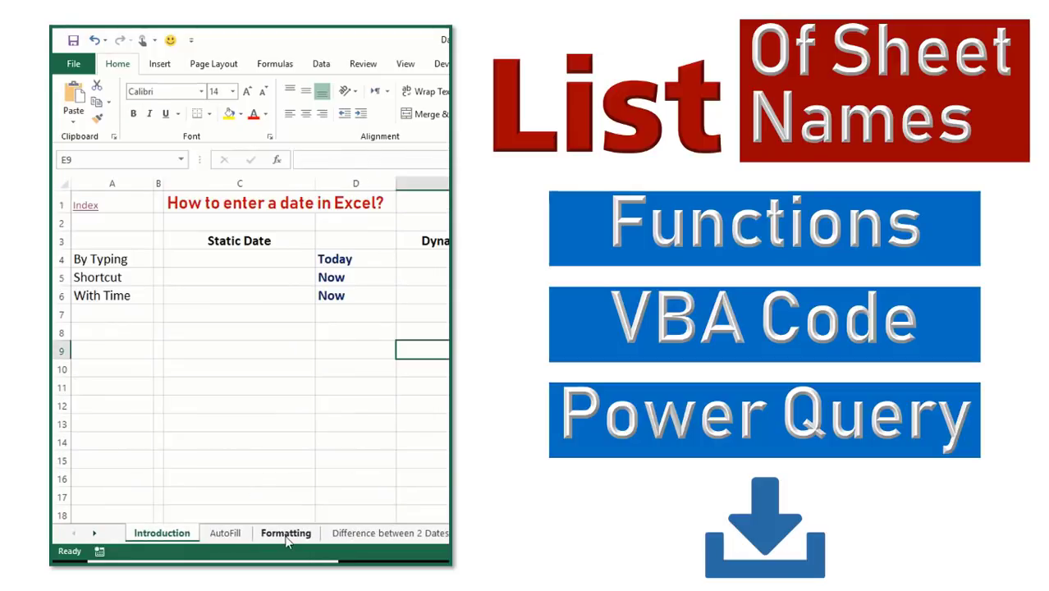
pyautogui.click(226, 535)
pyautogui.click(282, 535)
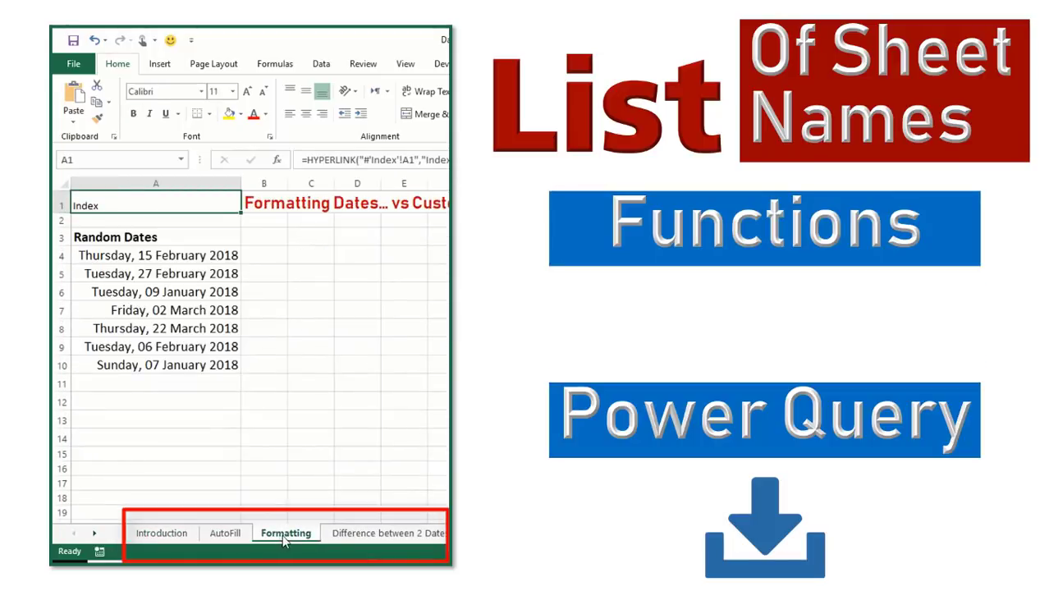
pyautogui.click(358, 535)
pyautogui.click(162, 534)
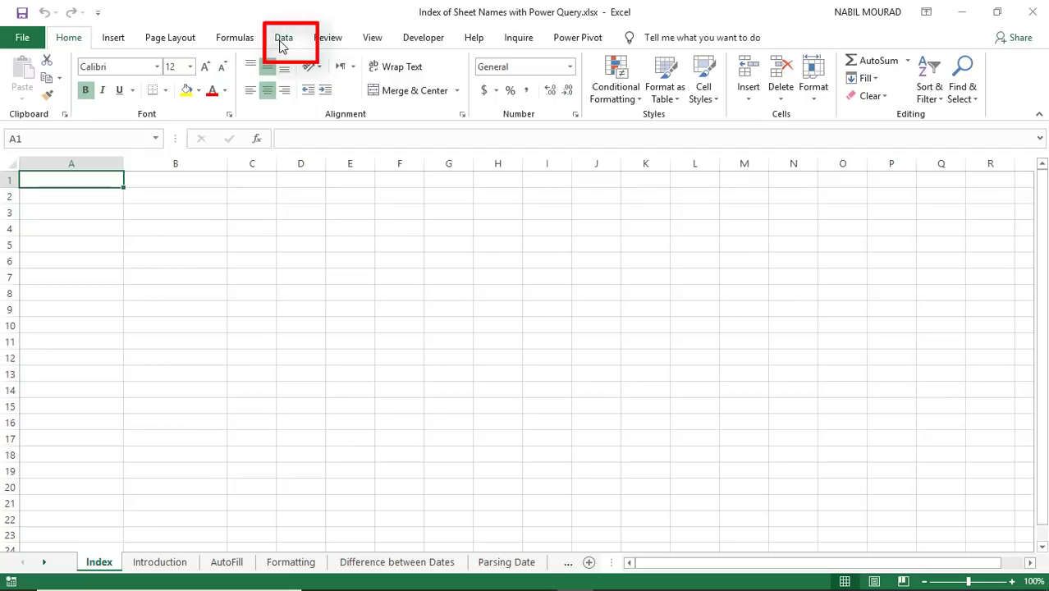
# - Create a new query from the workbook Index of Sheet Names with Power Query.xlsx and open the whole workbook for transforming in Power Query Editor
pyautogui.click(282, 41)
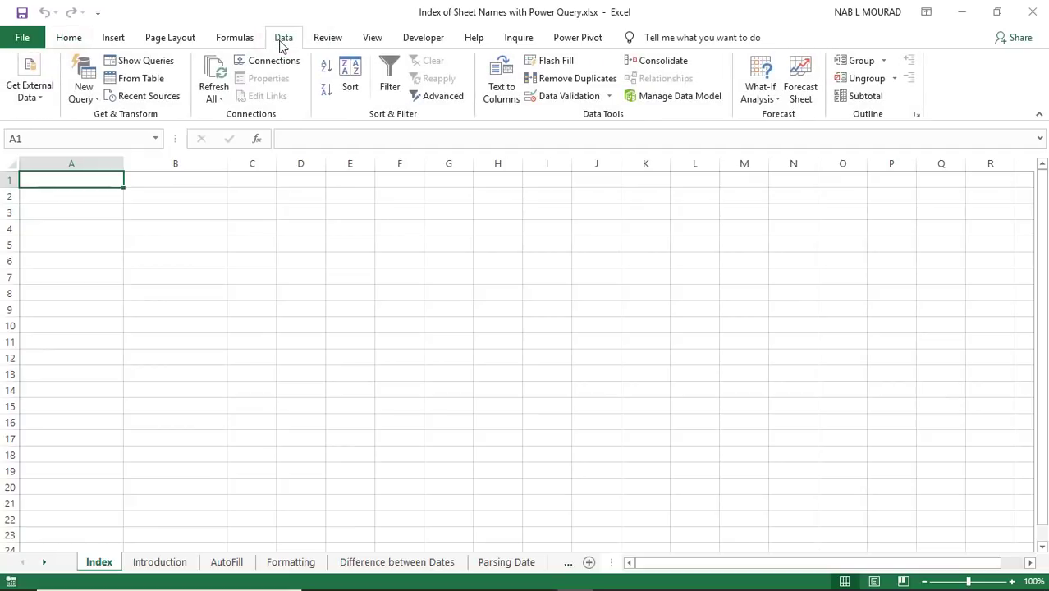
pyautogui.click(97, 100)
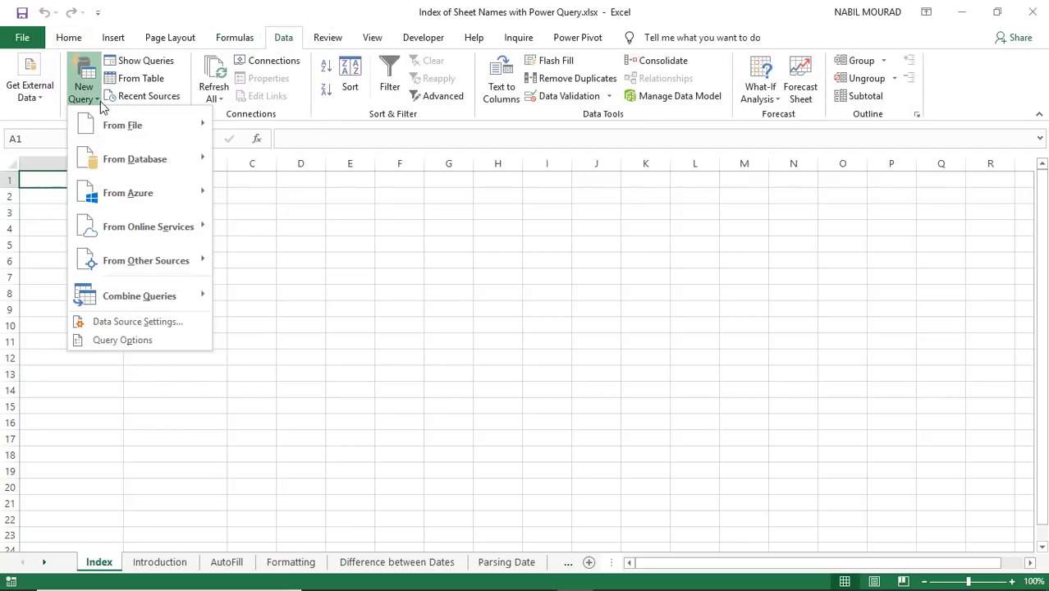
pyautogui.moveTo(117, 123)
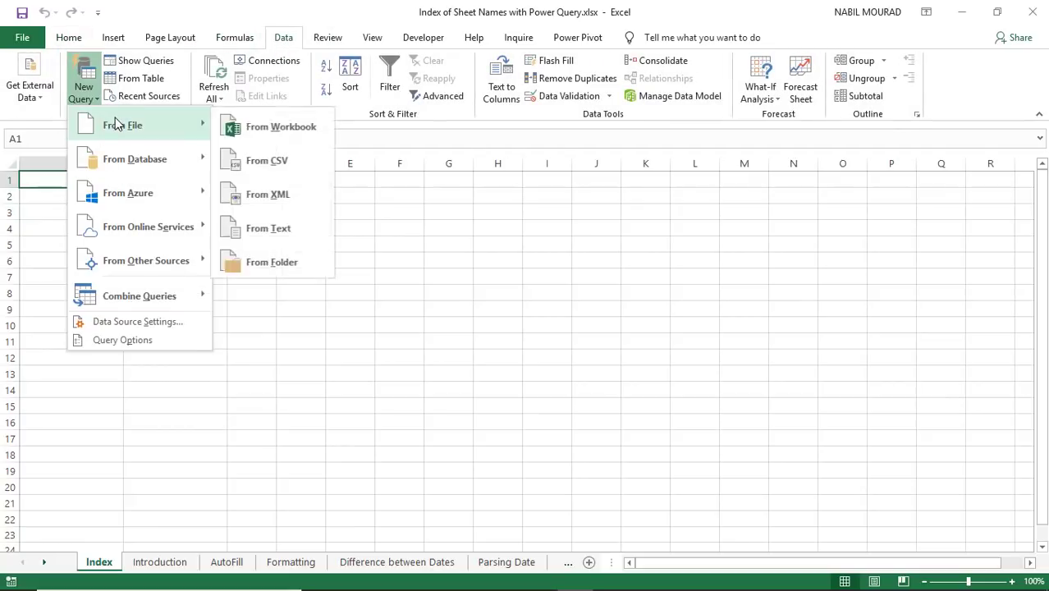
pyautogui.click(261, 129)
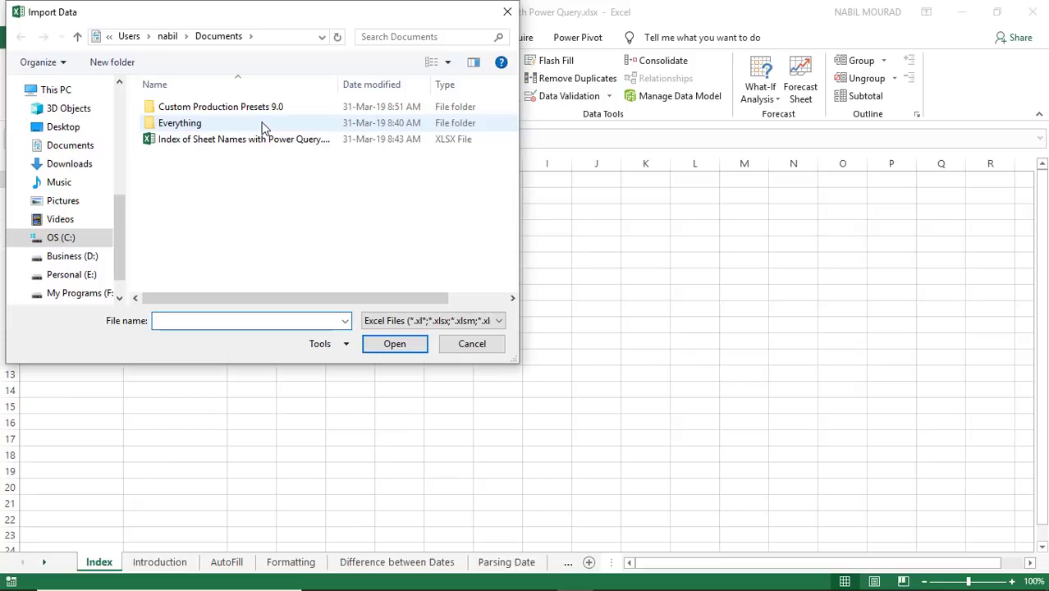
pyautogui.click(239, 141)
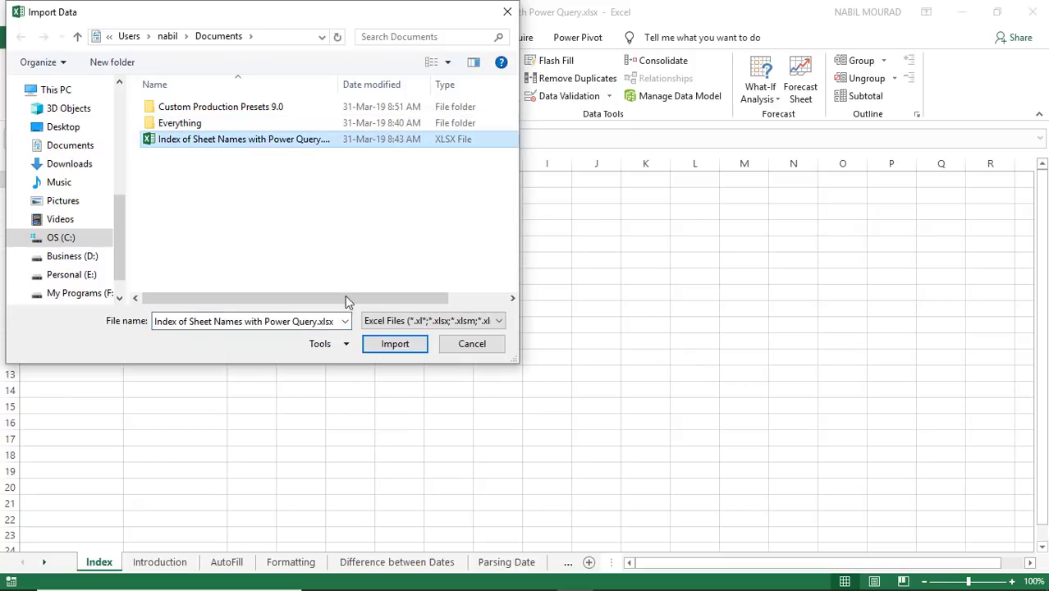
pyautogui.click(379, 342)
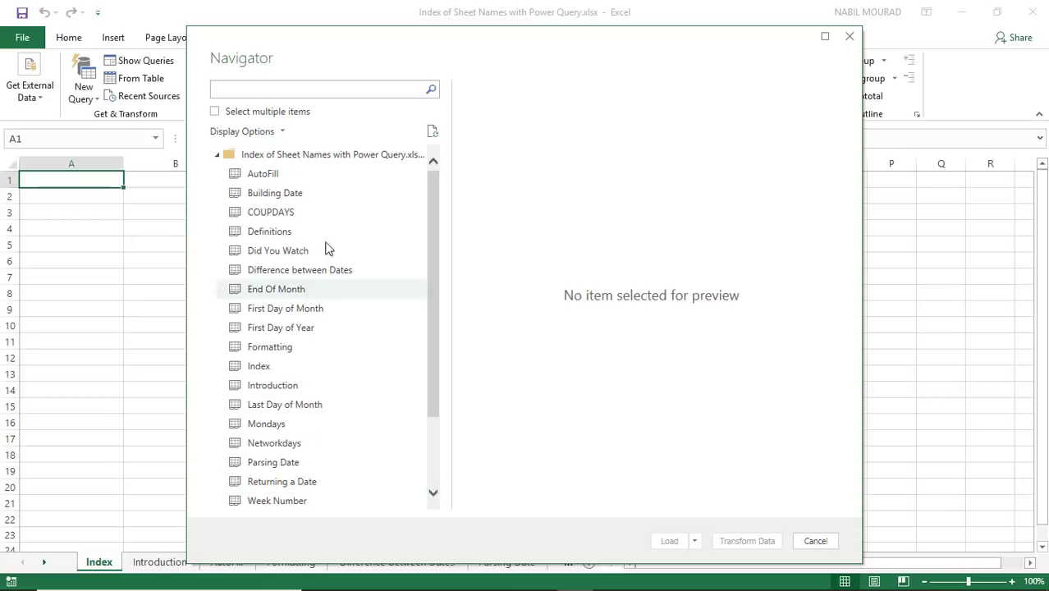
pyautogui.click(320, 160)
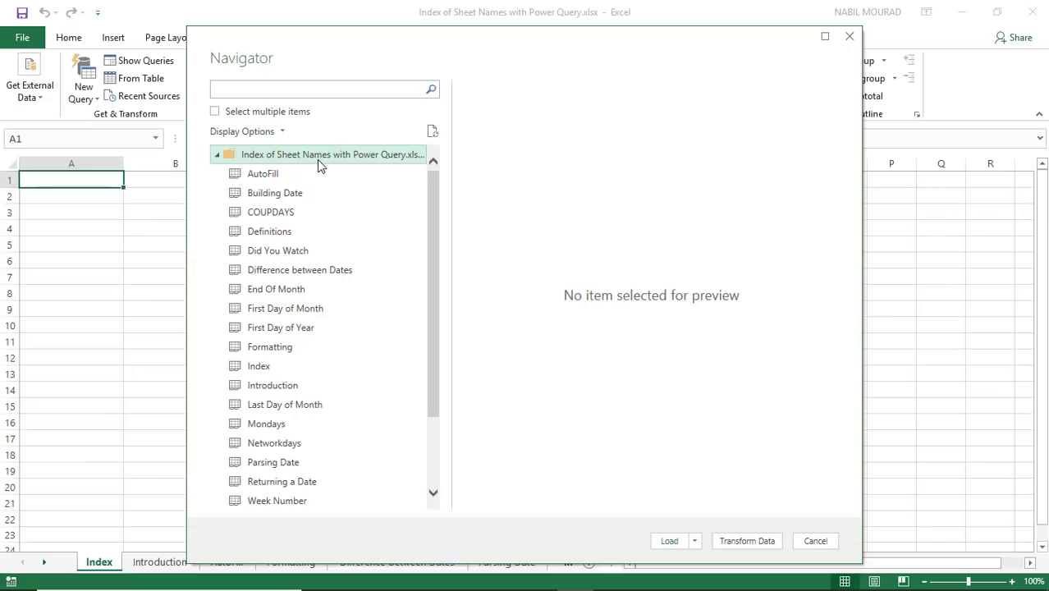
pyautogui.click(747, 541)
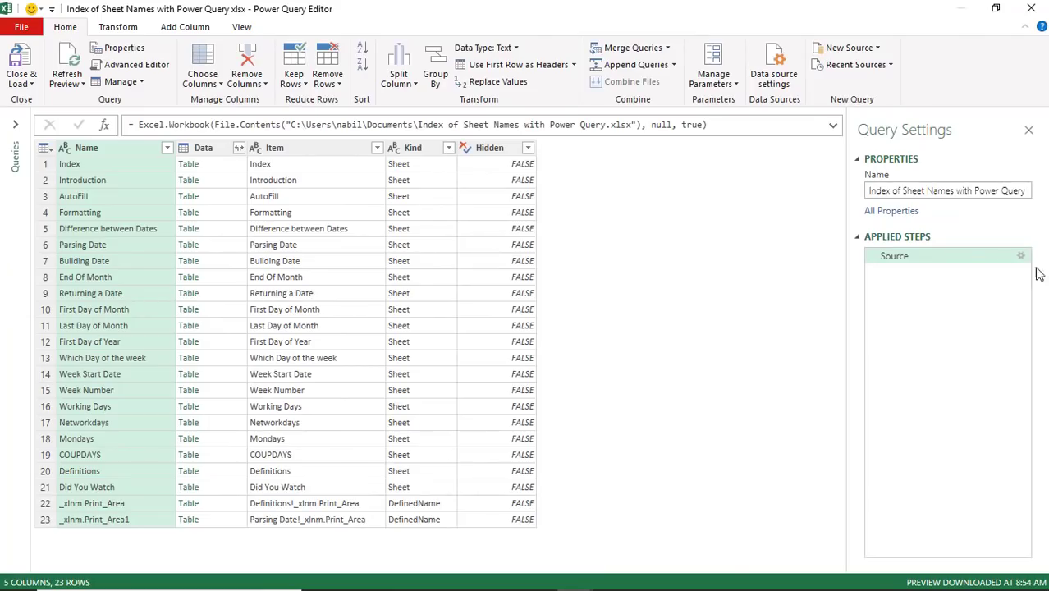
# - Rename the query as ListOfSheets
pyautogui.click(868, 190)
pyautogui.hotkey('ctrl', 'a')
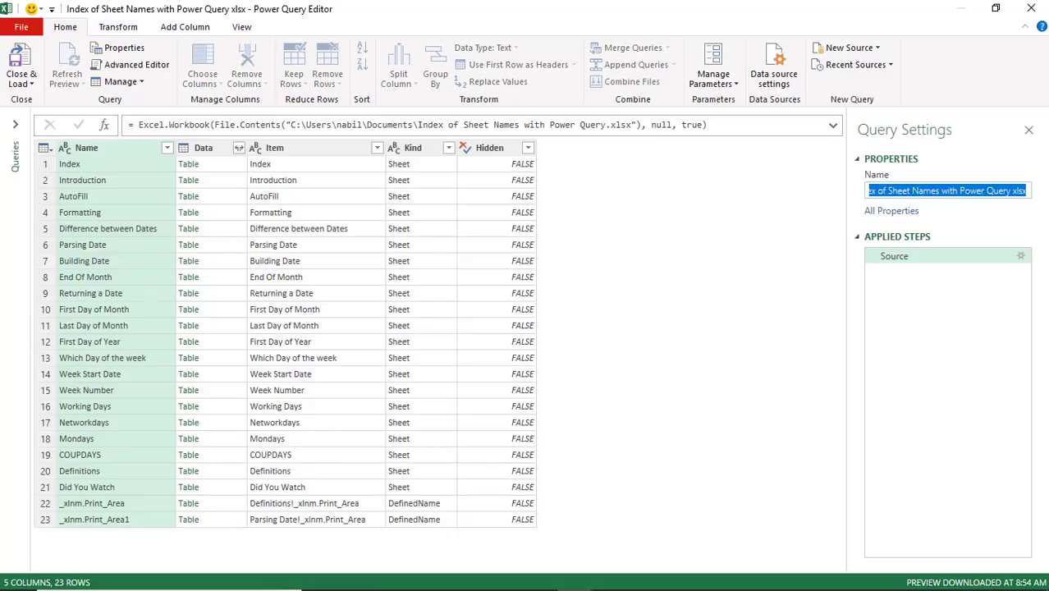
pyautogui.write('ListOfSheets')
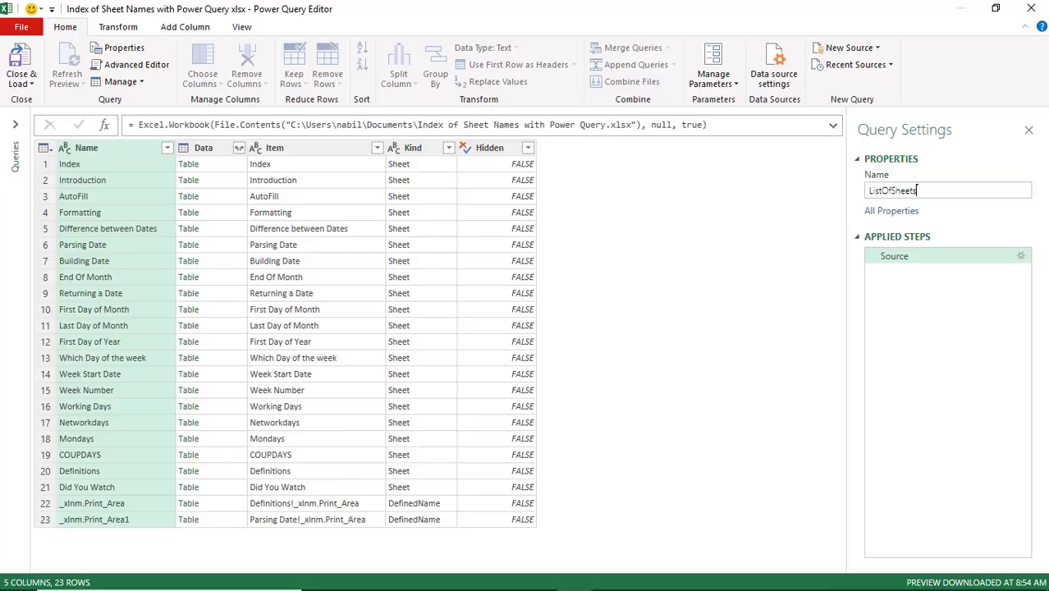
pyautogui.press('Return')
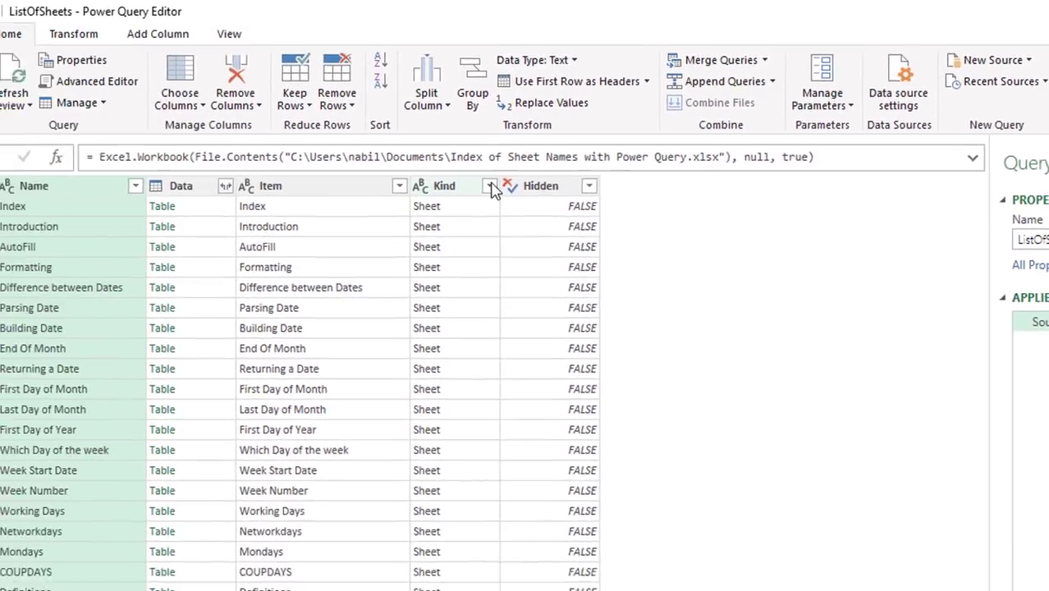
# - Filter the Kind column with a text filter that keeps only rows equal to Sheet
pyautogui.click(319, 244)
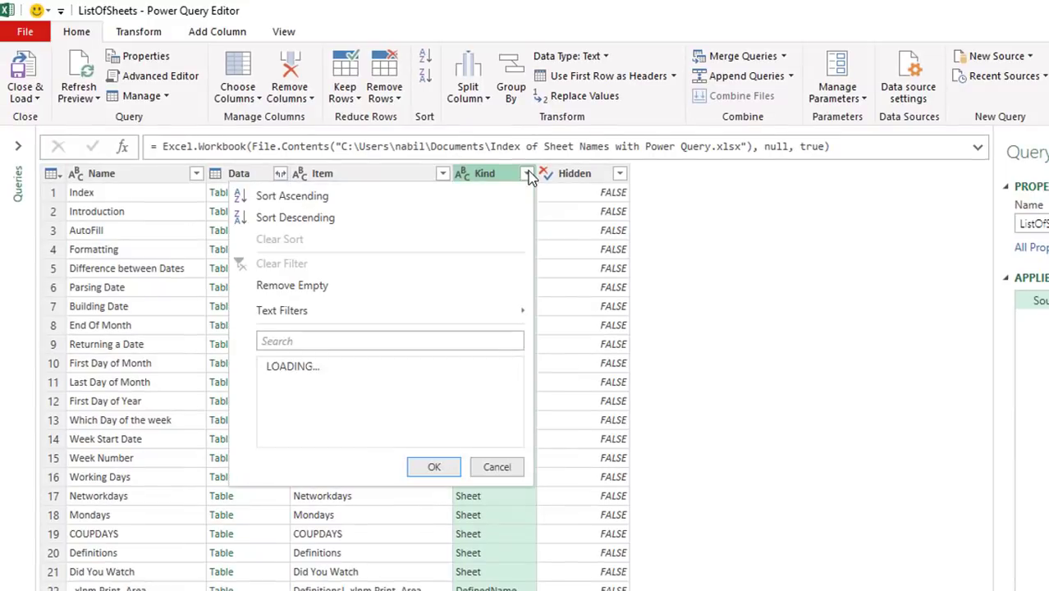
pyautogui.moveTo(331, 316)
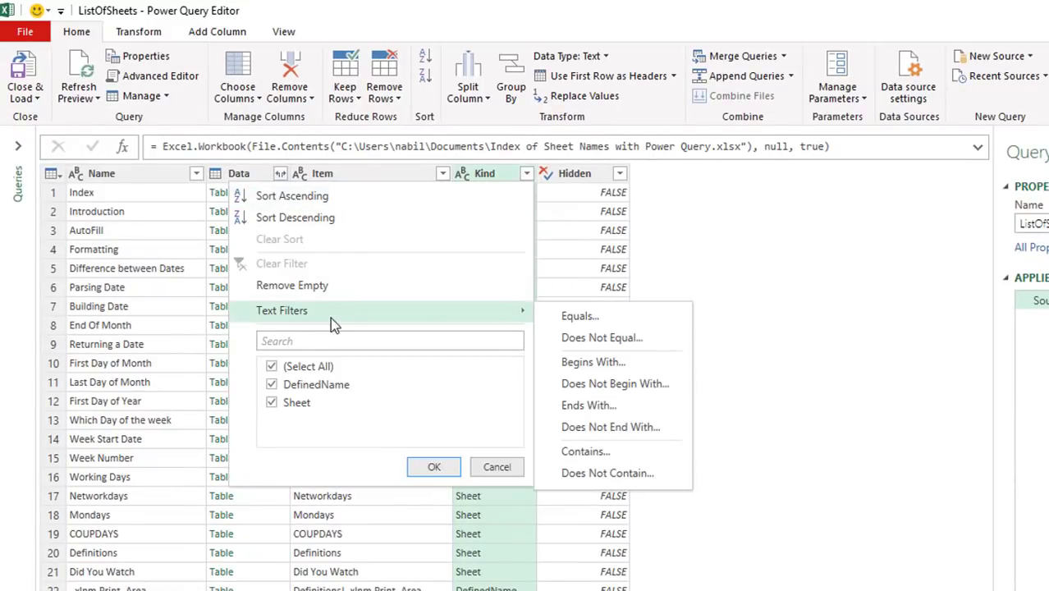
pyautogui.click(580, 325)
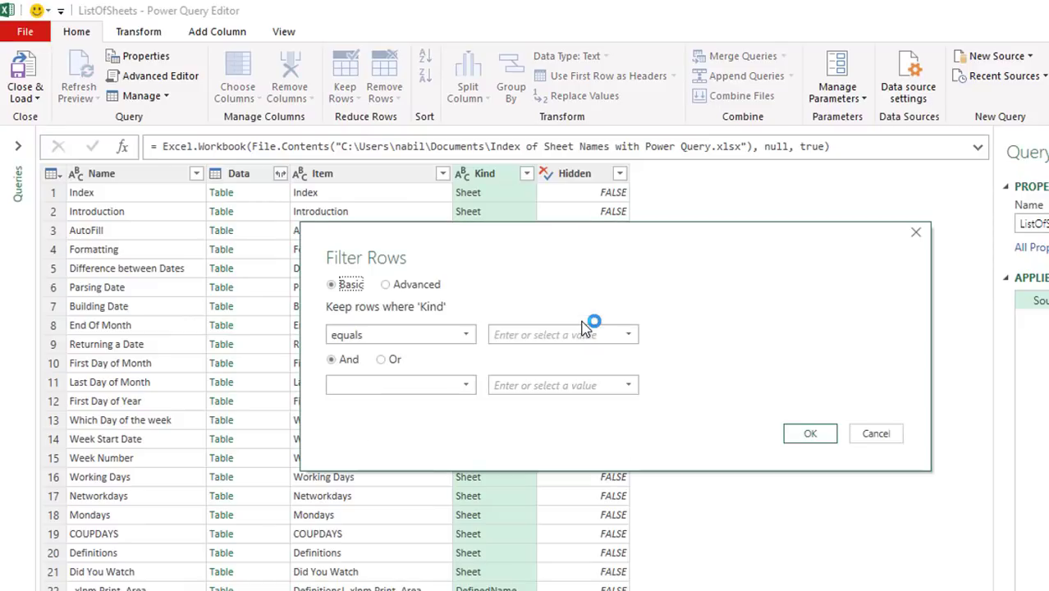
pyautogui.click(527, 337)
pyautogui.write('Sheet')
pyautogui.click(812, 433)
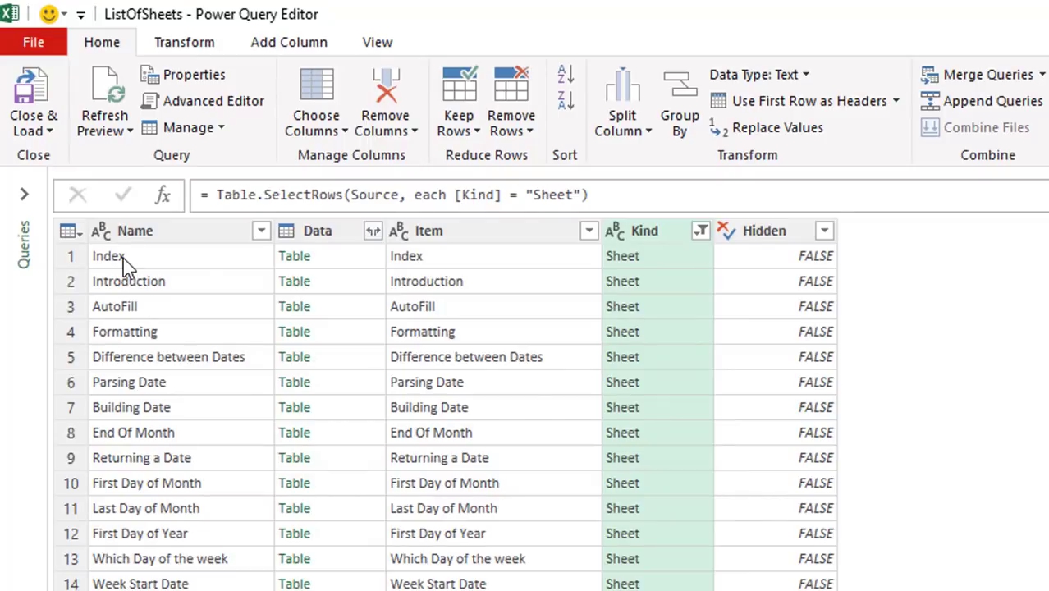
# - Filter the Name column with a text filter that keeps rows that do not equal Index
pyautogui.click(263, 233)
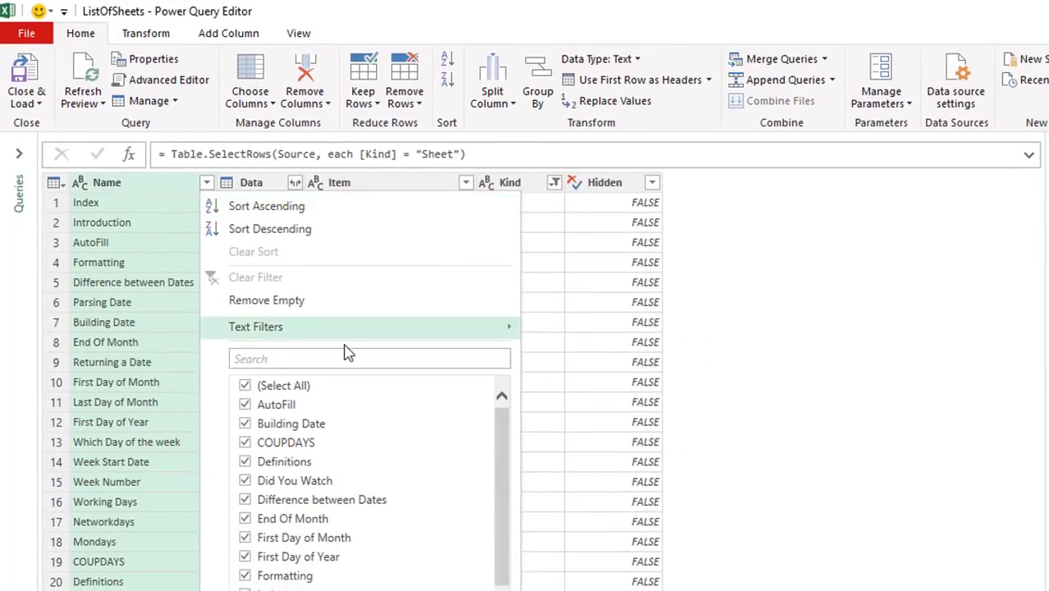
pyautogui.moveTo(452, 332)
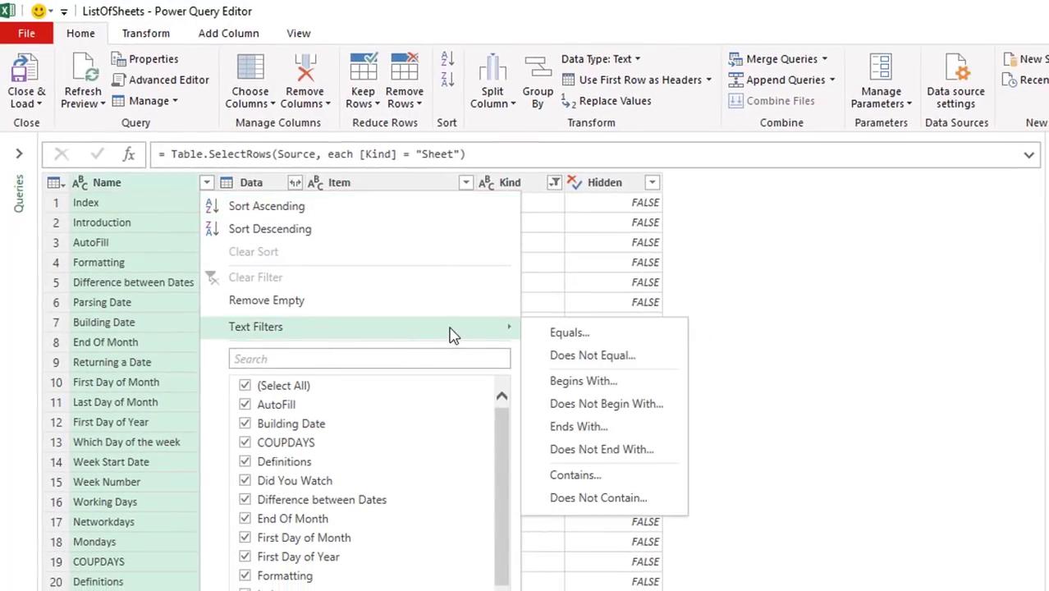
pyautogui.click(595, 355)
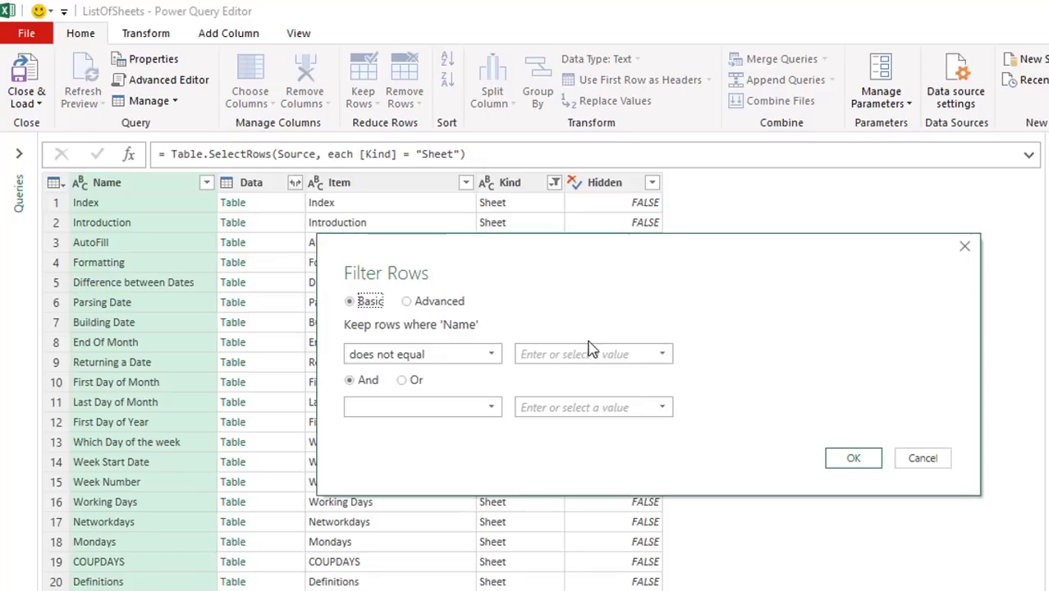
pyautogui.click(526, 353)
pyautogui.click(854, 459)
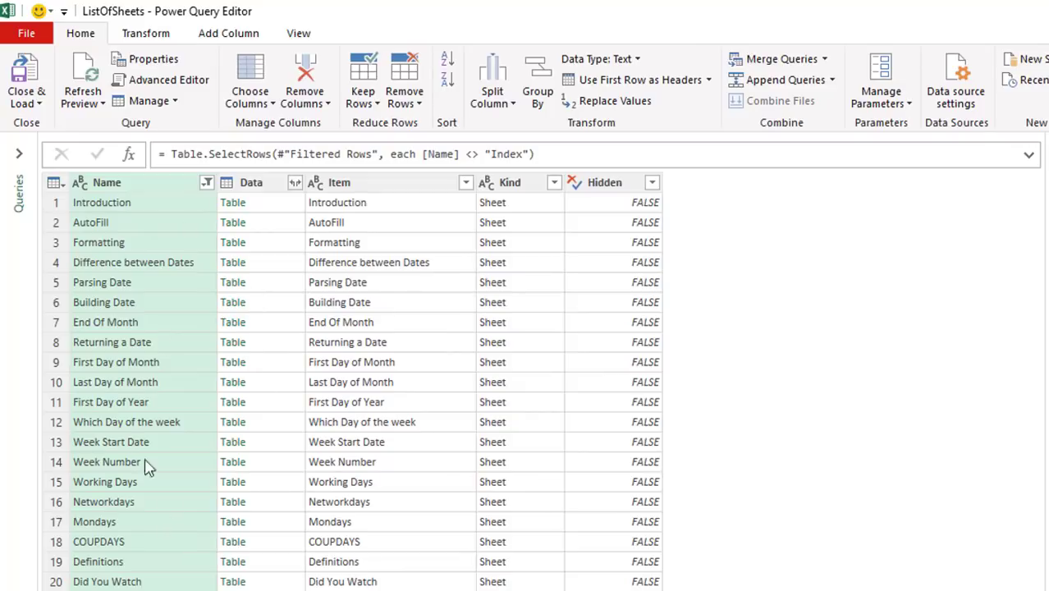
# - Rename the Name column as Sheet Names
pyautogui.click(111, 184)
pyautogui.doubleClick(110, 184)
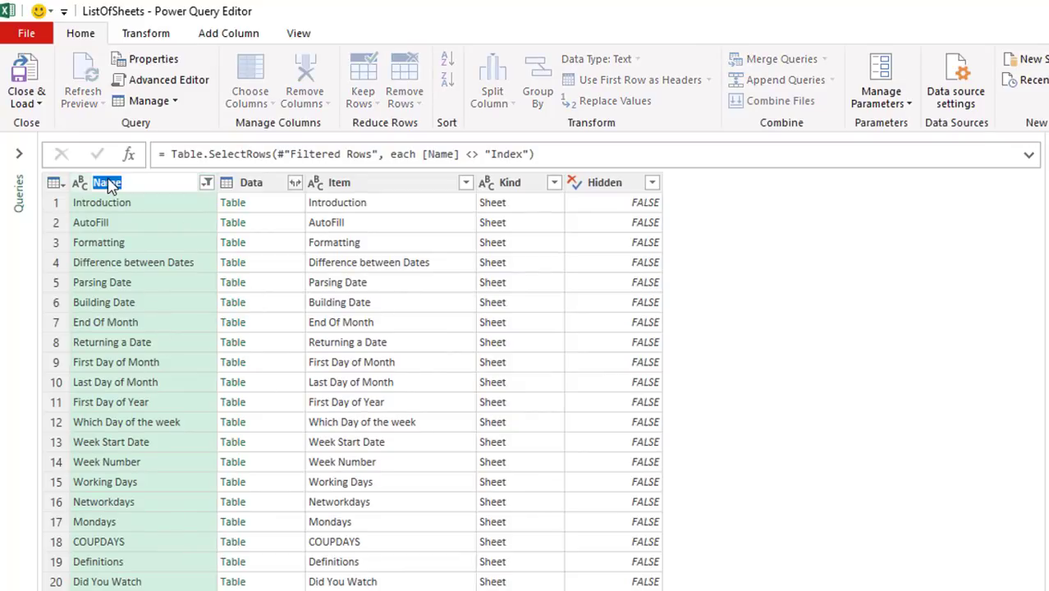
pyautogui.write('Sheet Names')
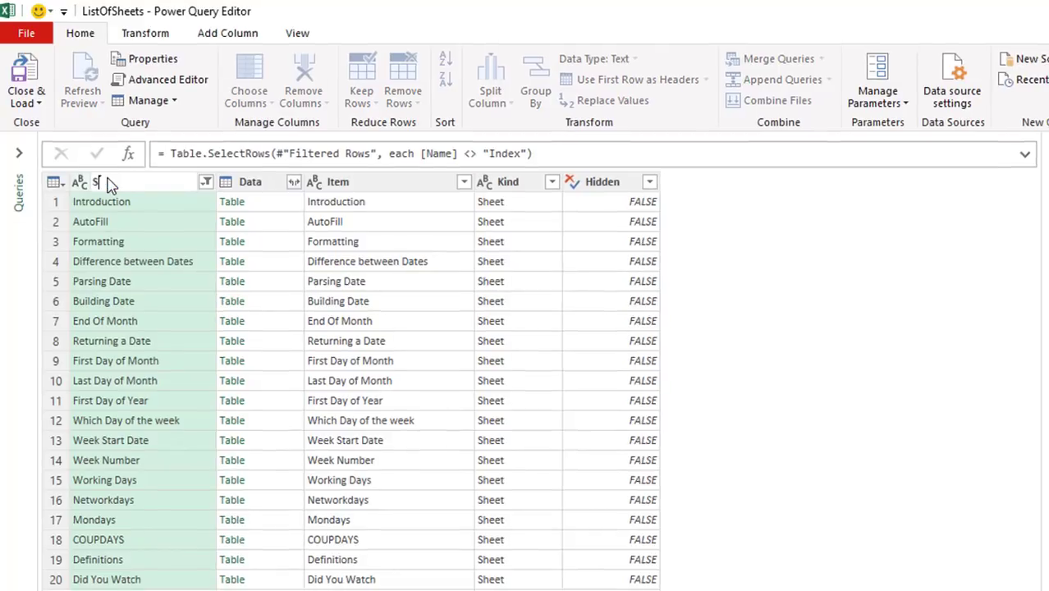
pyautogui.press('Return')
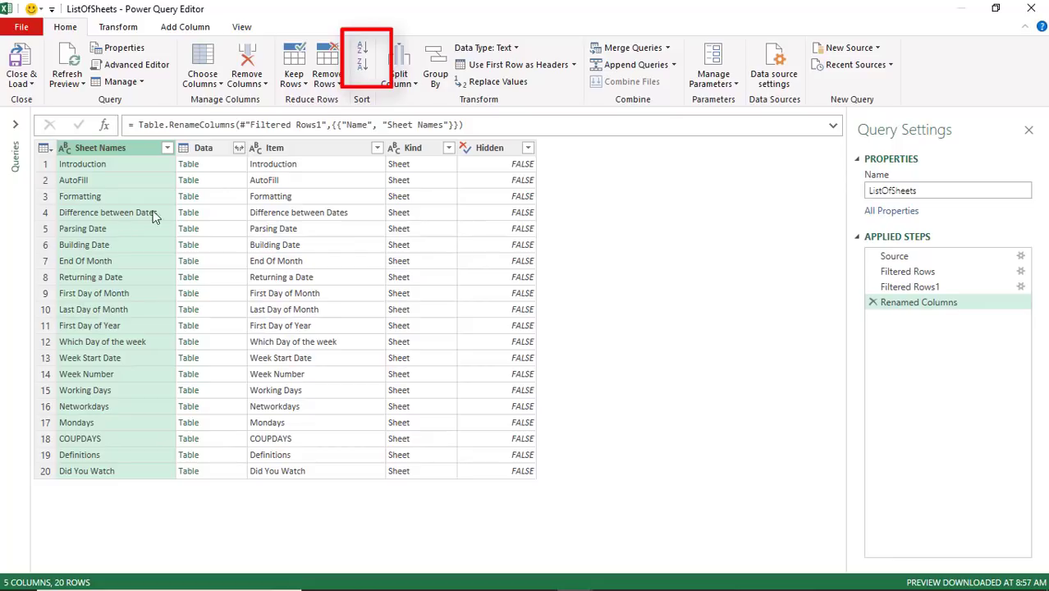
# - Sort the Sheet Names column in ascending order and remove all the other columns from the query
pyautogui.click(364, 51)
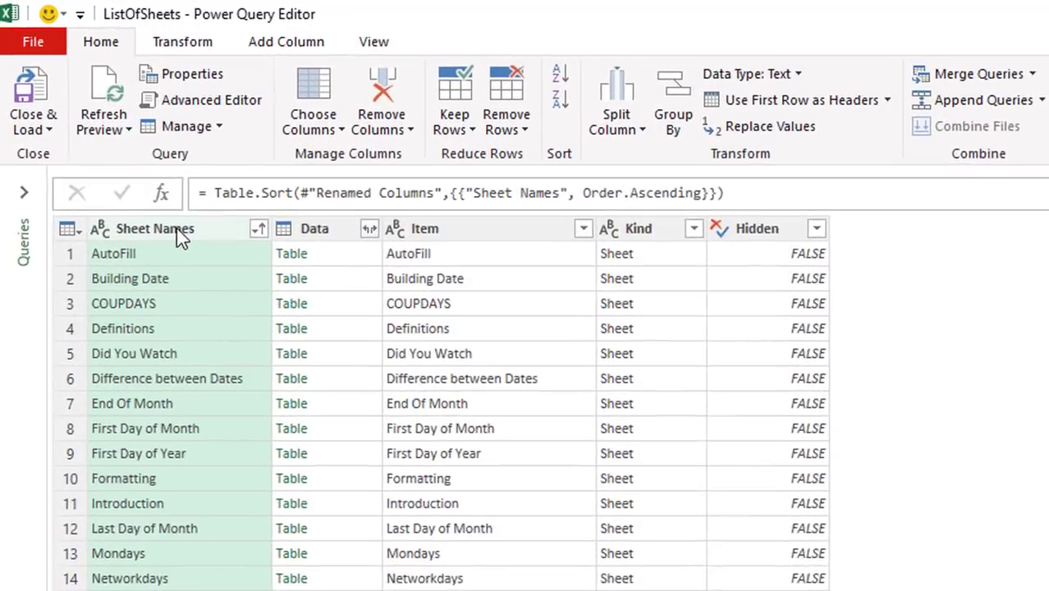
pyautogui.rightClick(129, 169)
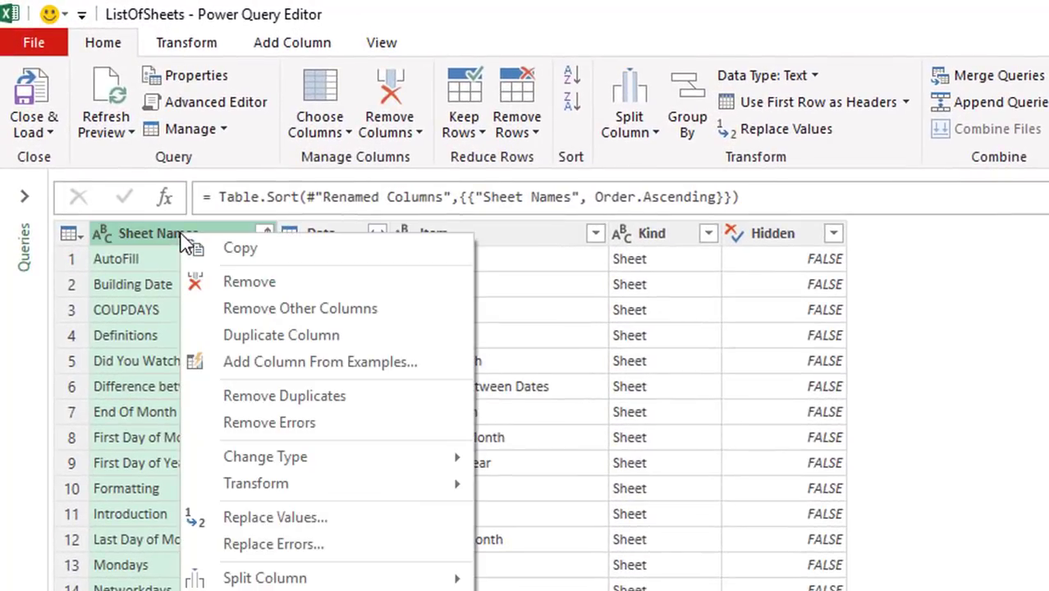
pyautogui.click(273, 308)
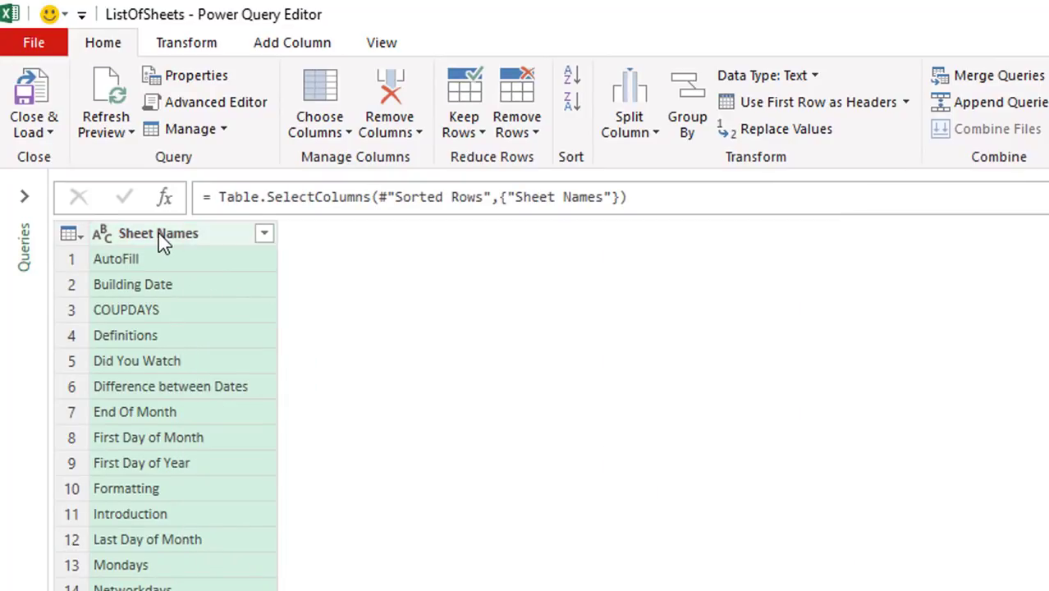
# - Load the query as a table into the existing worksheet at cell $A$1 and close the Workbook Queries pane
pyautogui.click(48, 133)
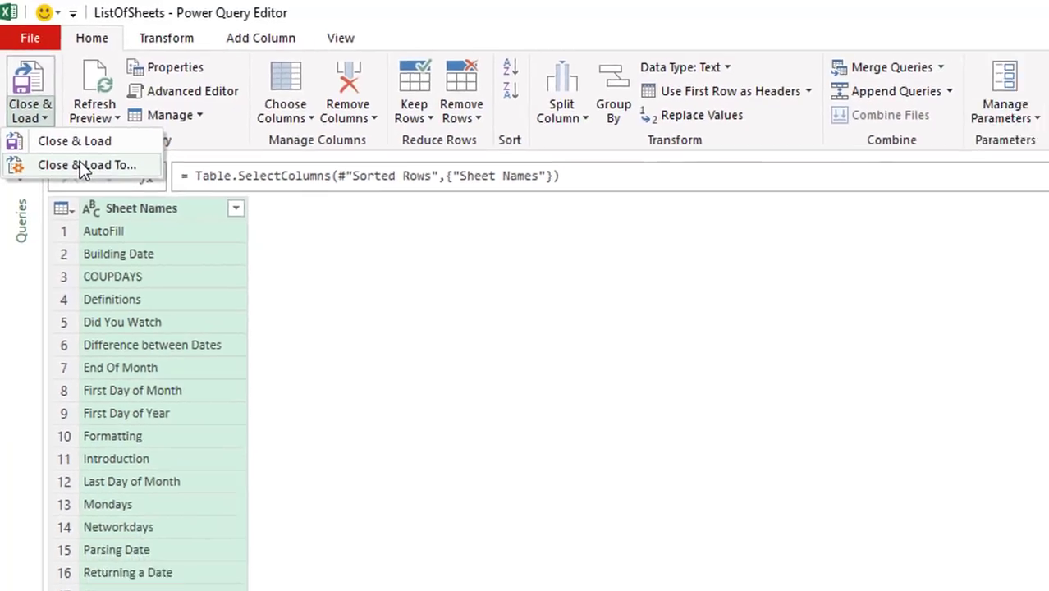
pyautogui.click(82, 166)
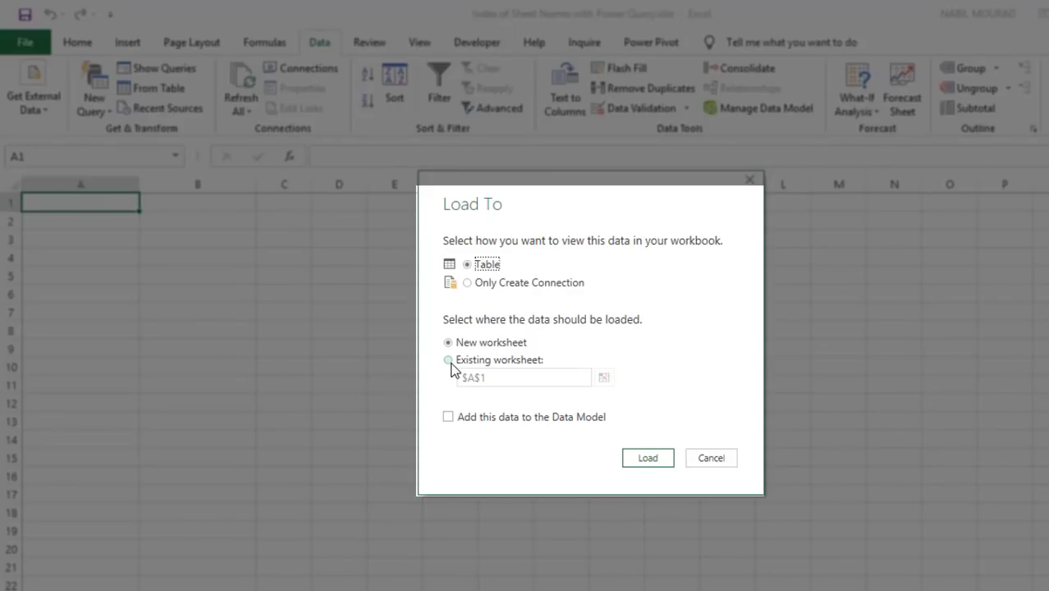
pyautogui.click(448, 360)
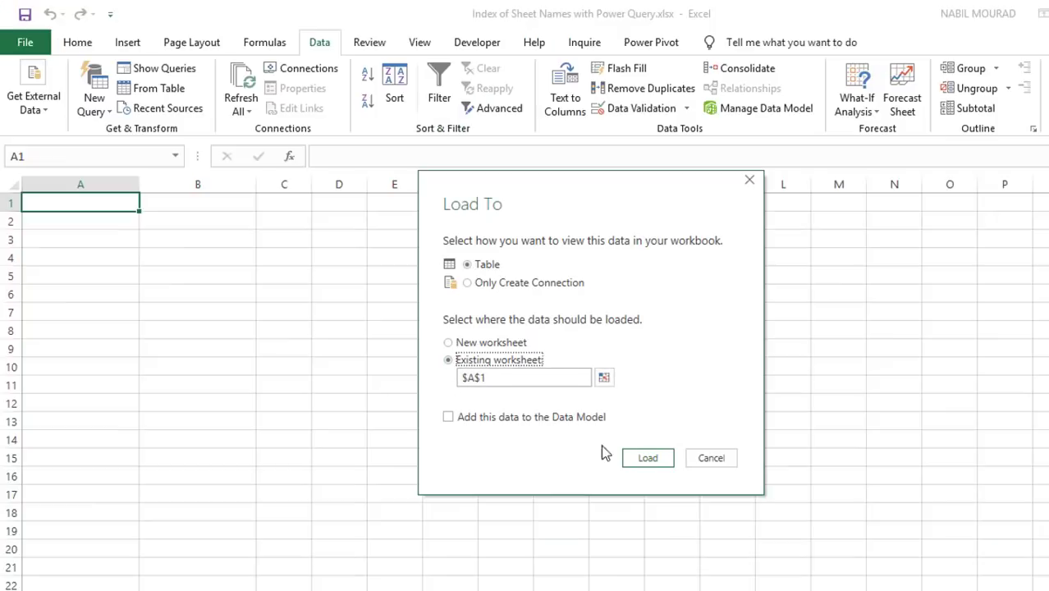
pyautogui.click(642, 461)
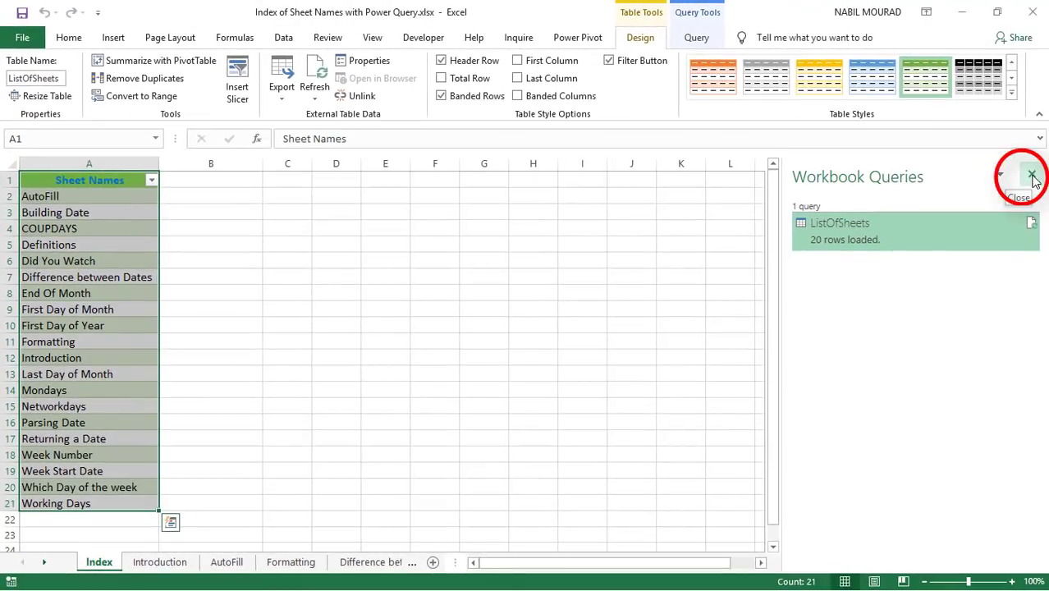
pyautogui.click(1032, 179)
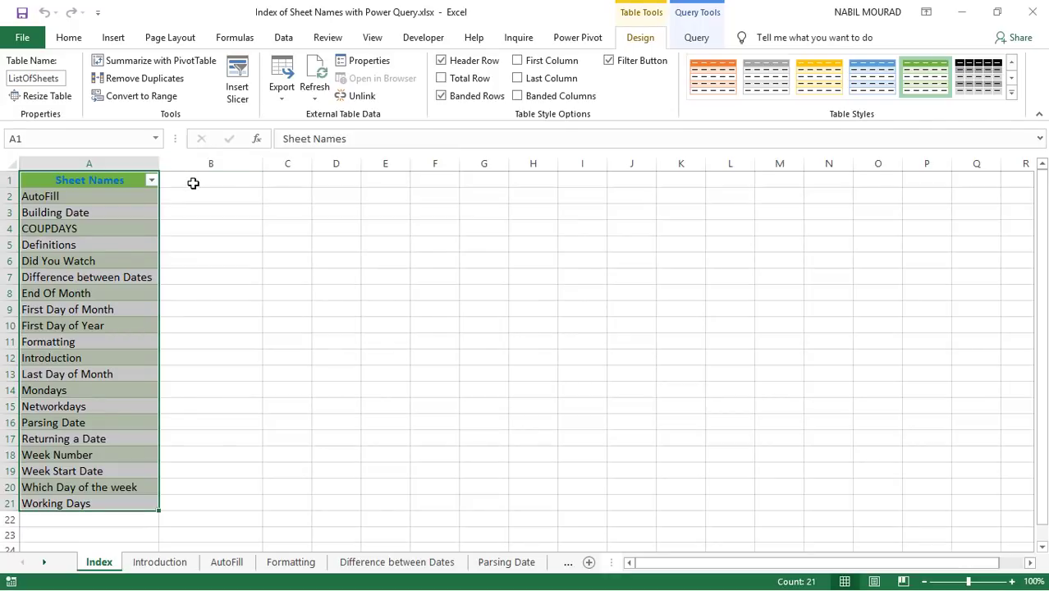
# - Add a Go To Sheet column with its header in B1 and enter =HYPERLINK("#'"&[@[Sheet Names]]&"'!A1",[@[Sheet Names]]) in B2
pyautogui.click(212, 182)
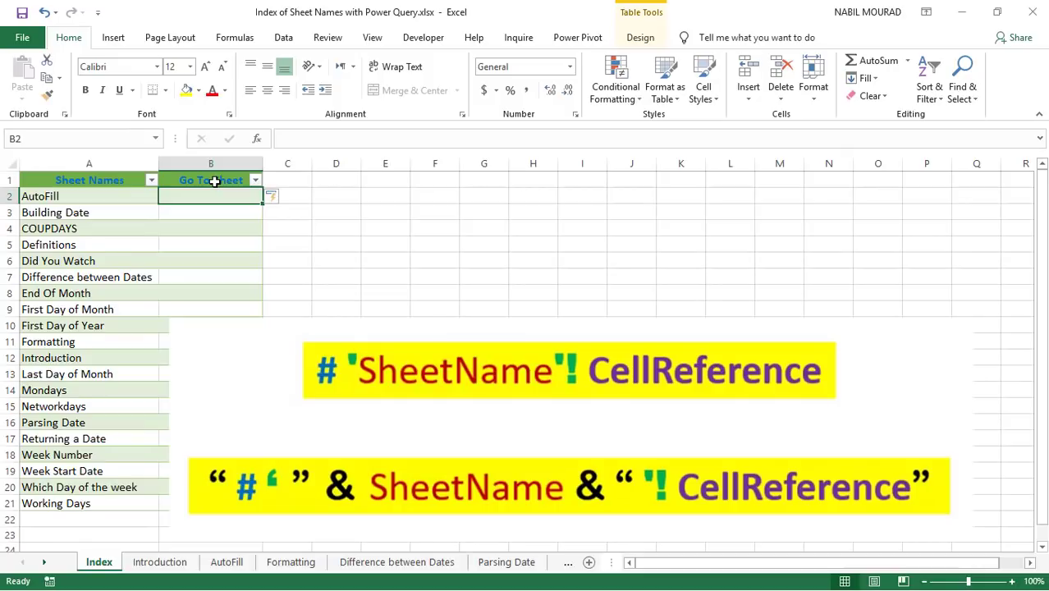
pyautogui.write('=HYPERLINK(')
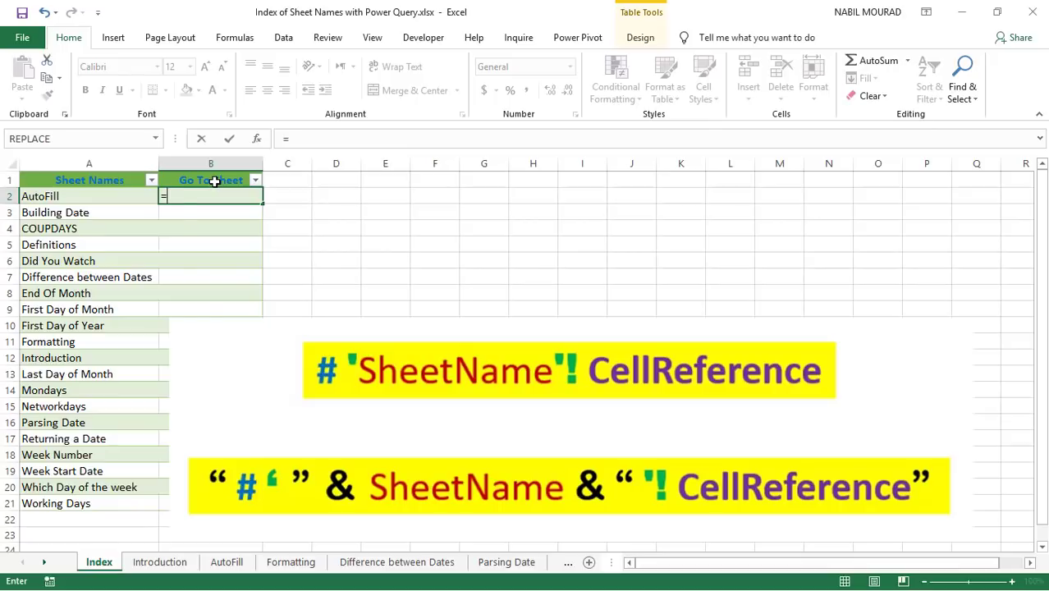
pyautogui.write('"#')
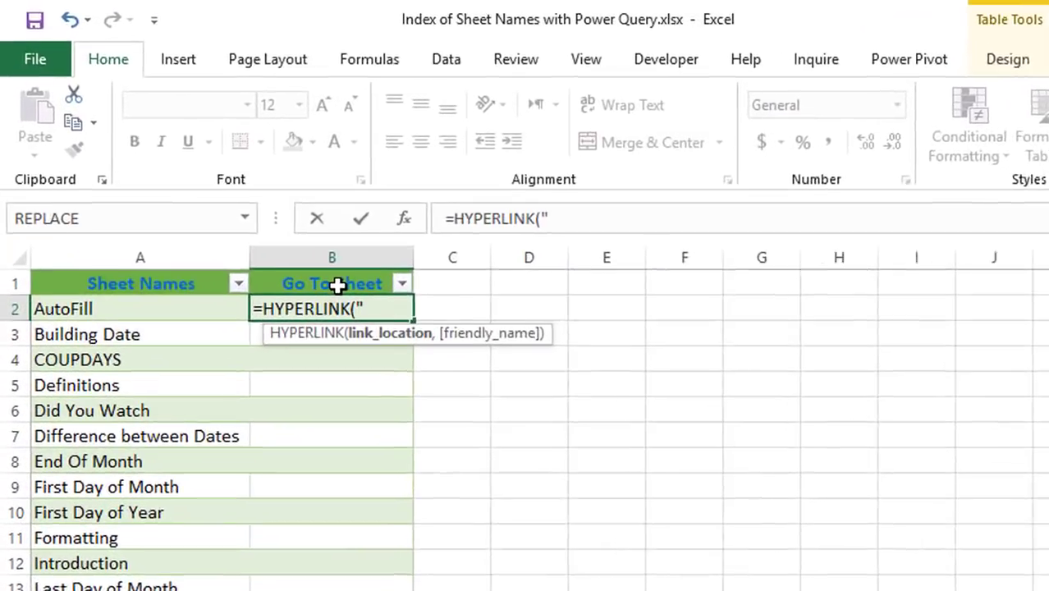
pyautogui.write('\'"')
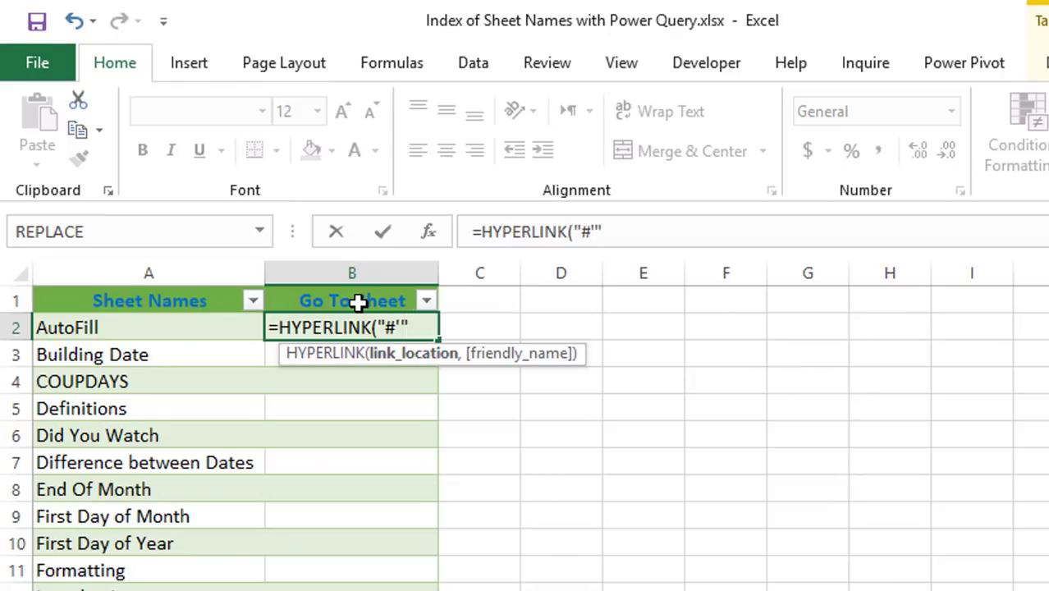
pyautogui.write('&')
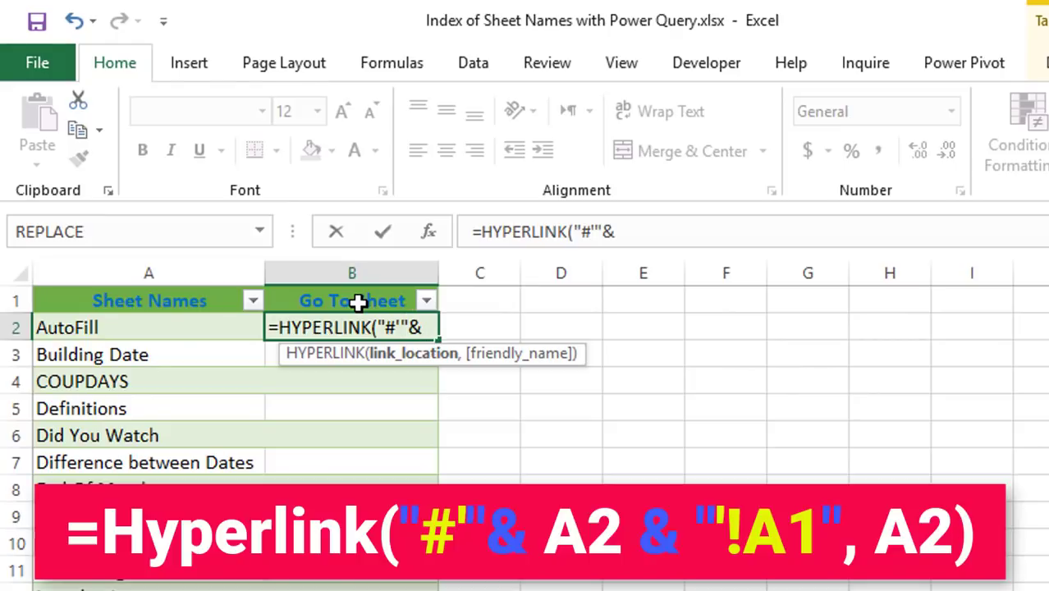
pyautogui.click(168, 327)
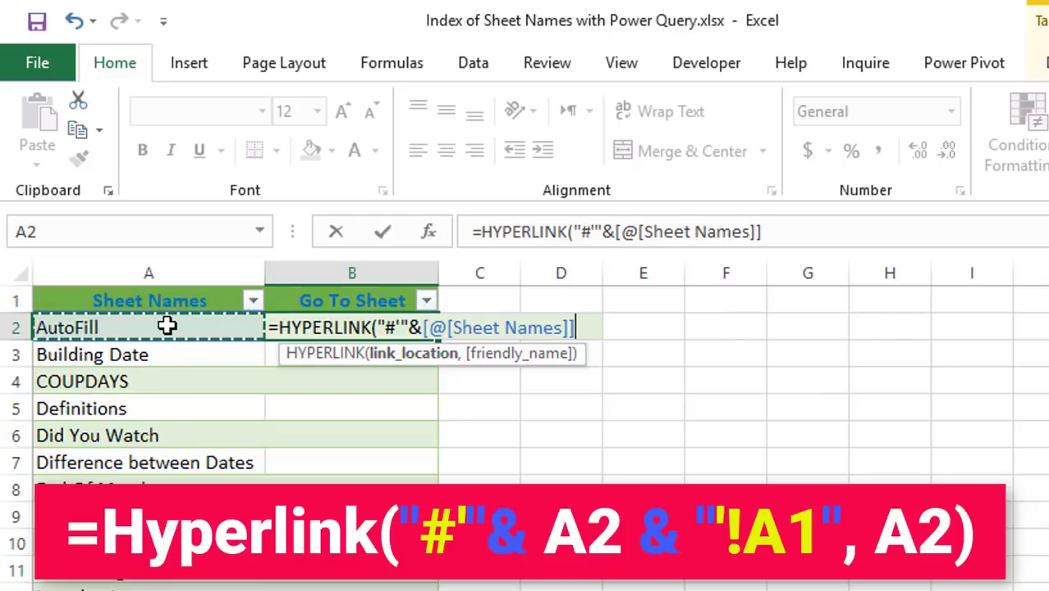
pyautogui.write('&')
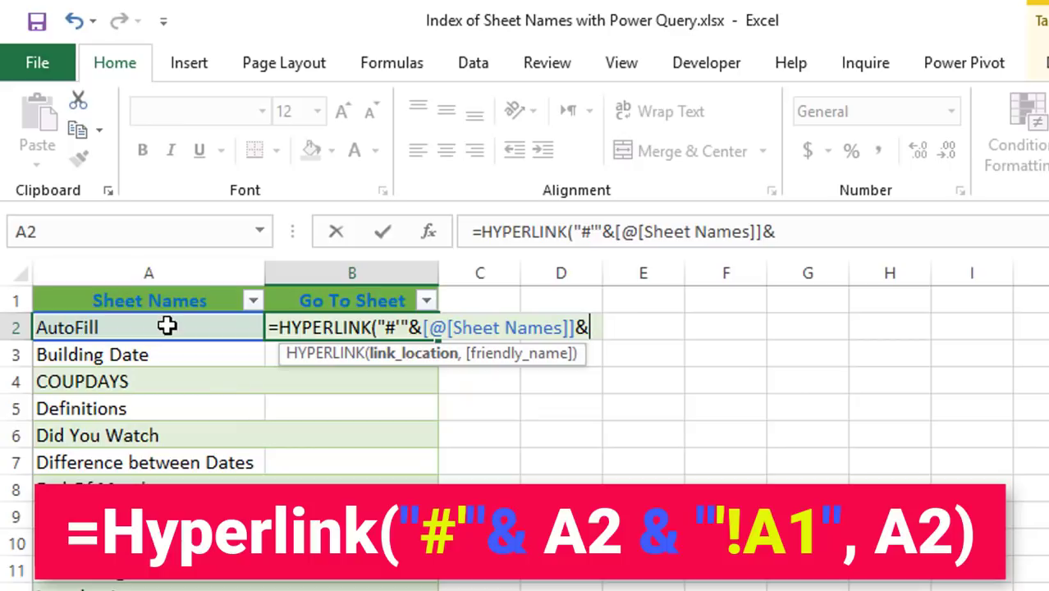
pyautogui.write('"\'!A1')
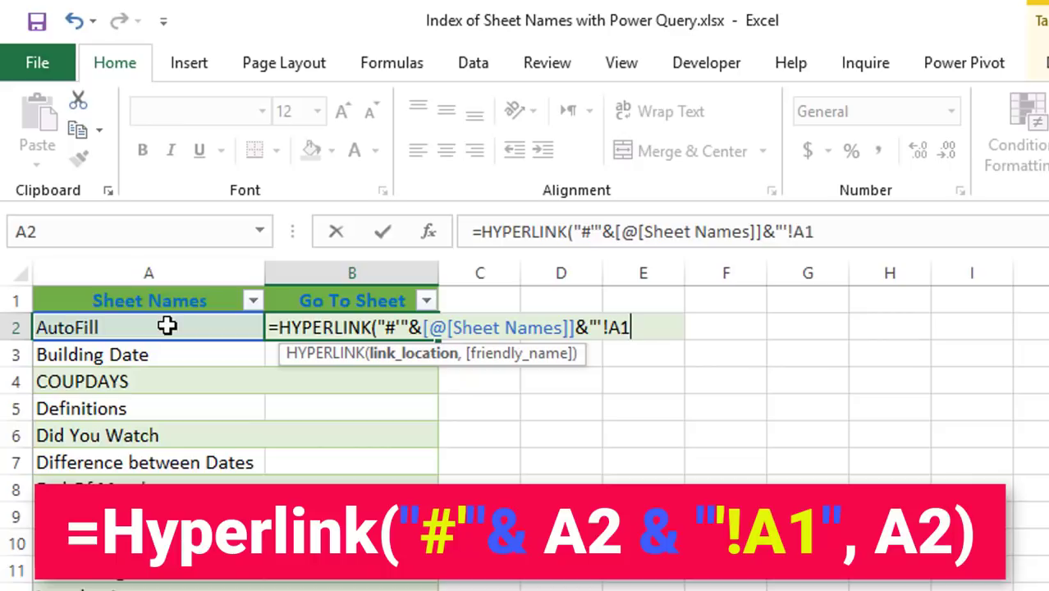
pyautogui.write('"')
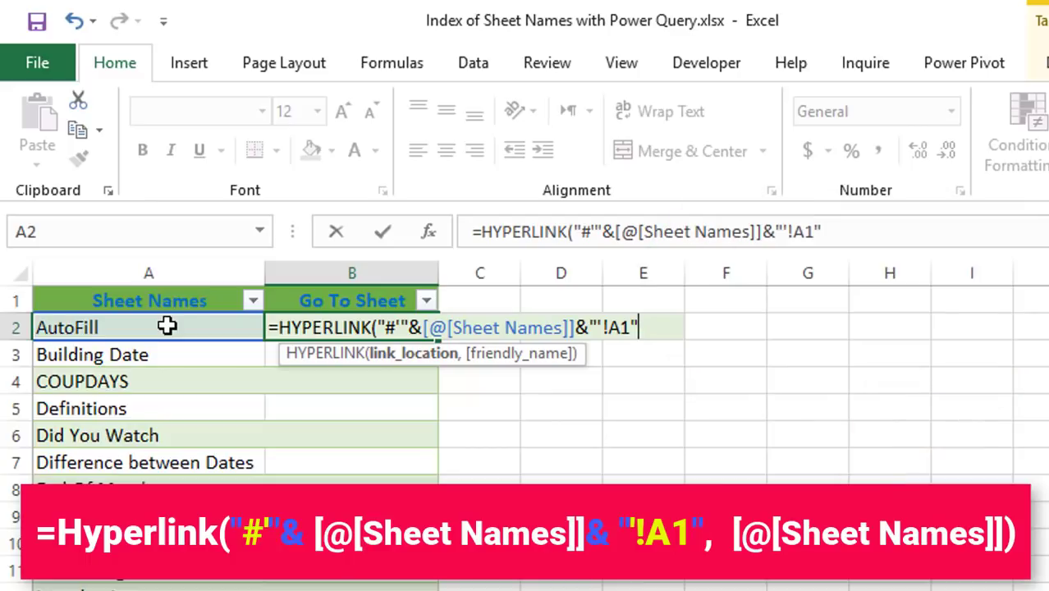
pyautogui.write(',')
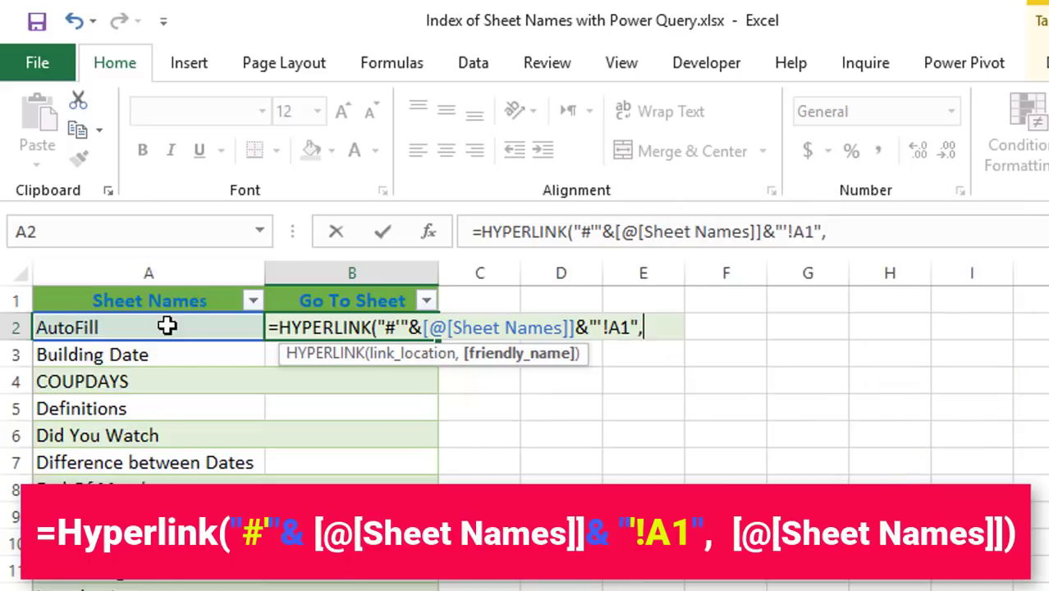
pyautogui.click(78, 327)
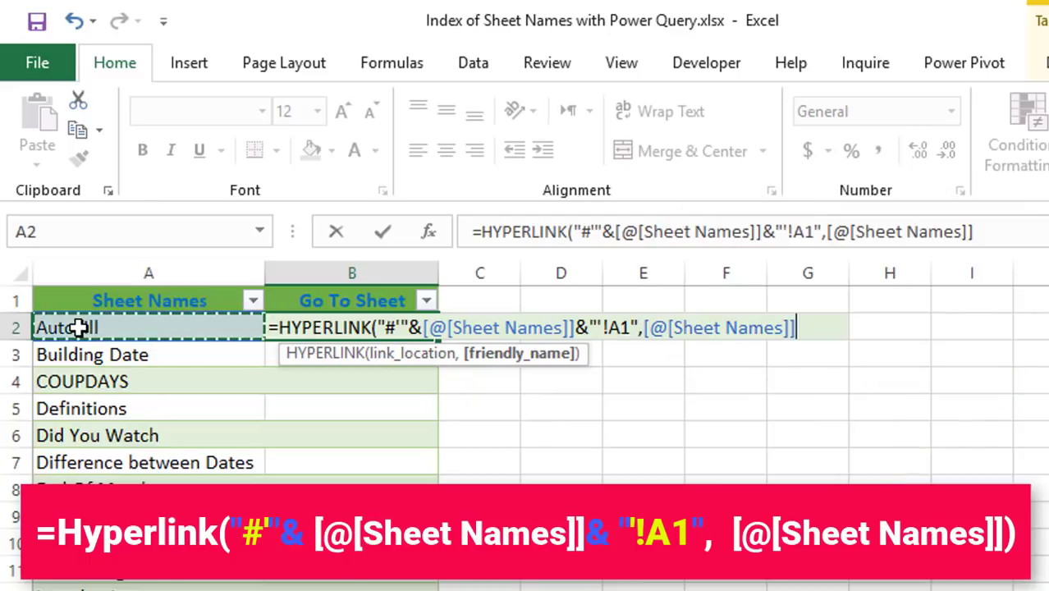
pyautogui.write(')')
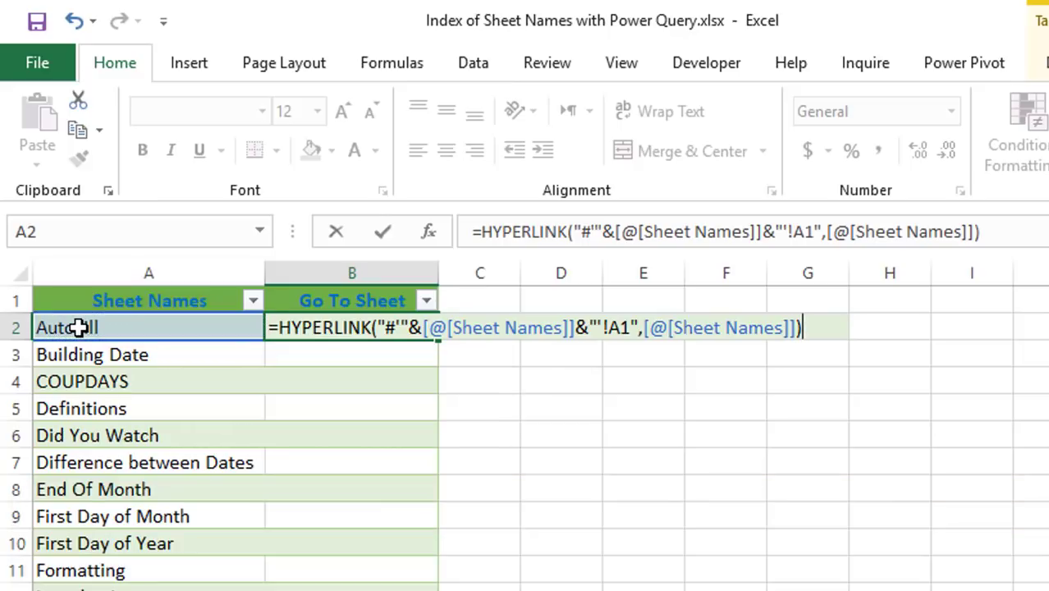
pyautogui.press('Return')
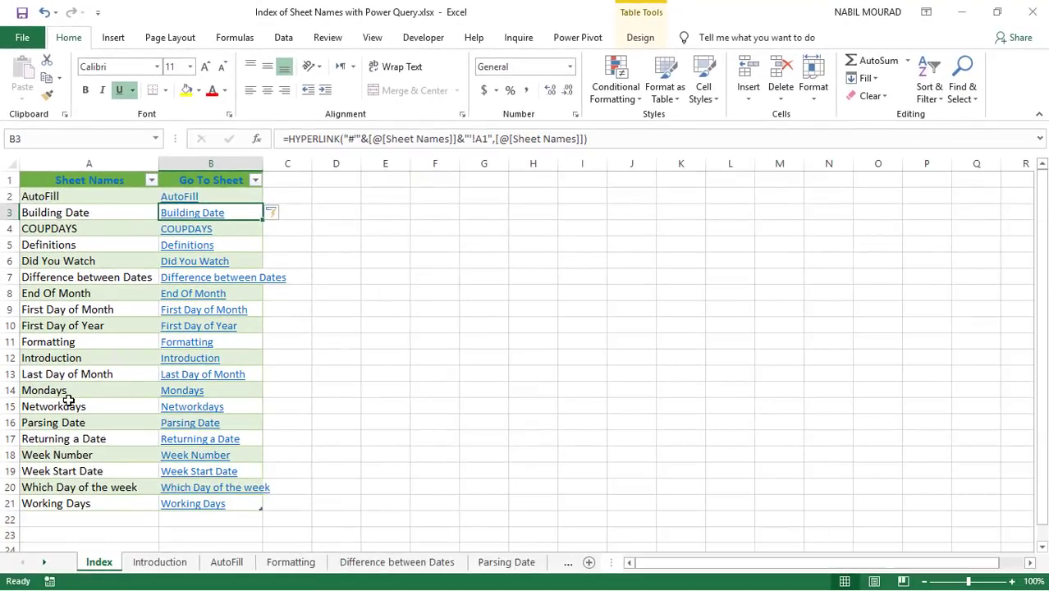
# - Test the COUPDAYS link, return to the Index sheet and autofit the width of column B
pyautogui.click(197, 234)
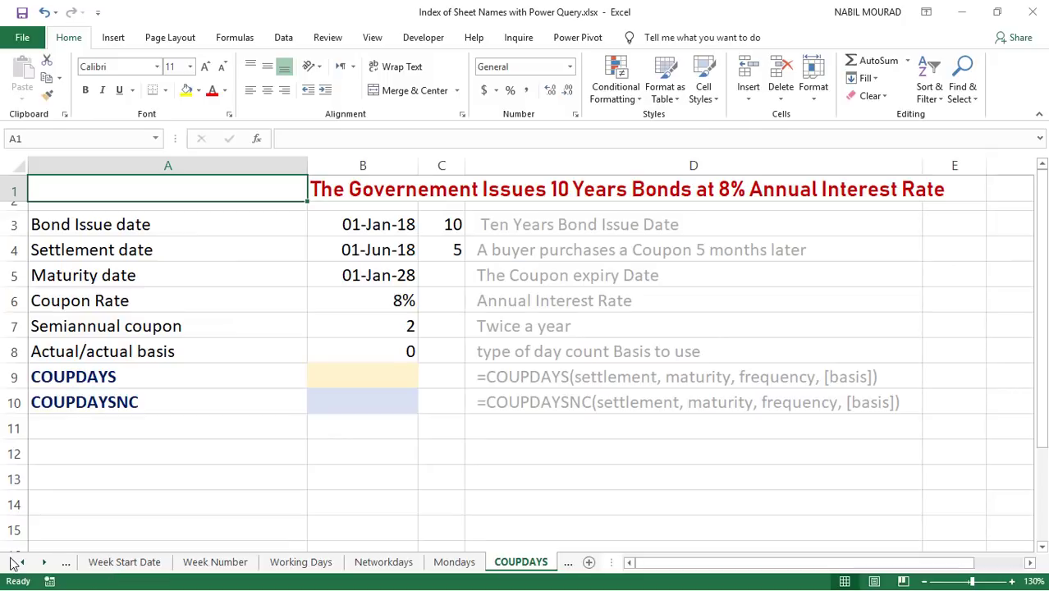
pyautogui.keyDown('ctrl'); pyautogui.click(22, 562); pyautogui.keyUp('ctrl')
pyautogui.click(97, 563)
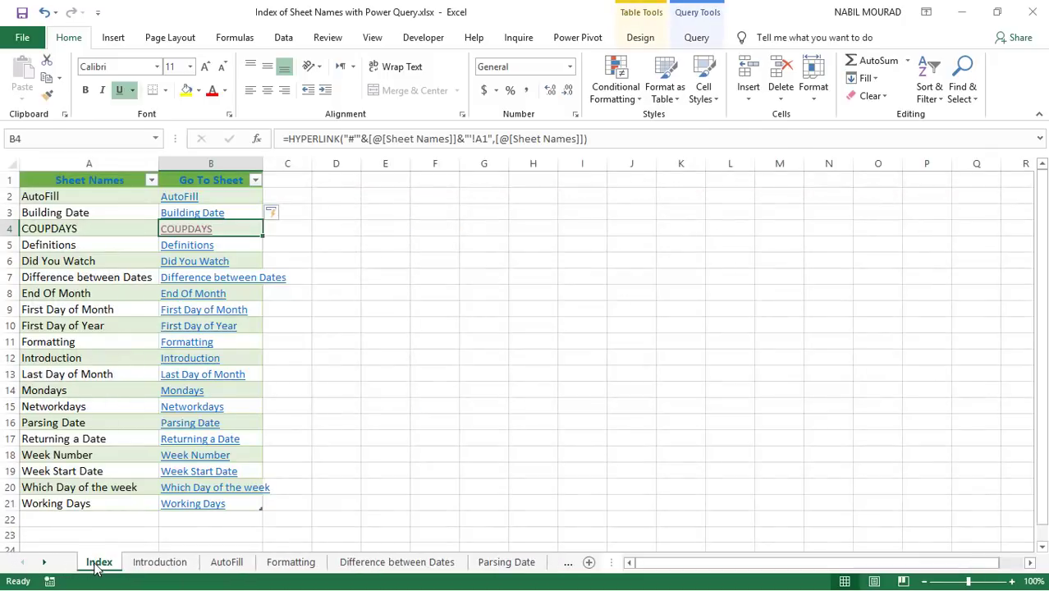
pyautogui.doubleClick(262, 163)
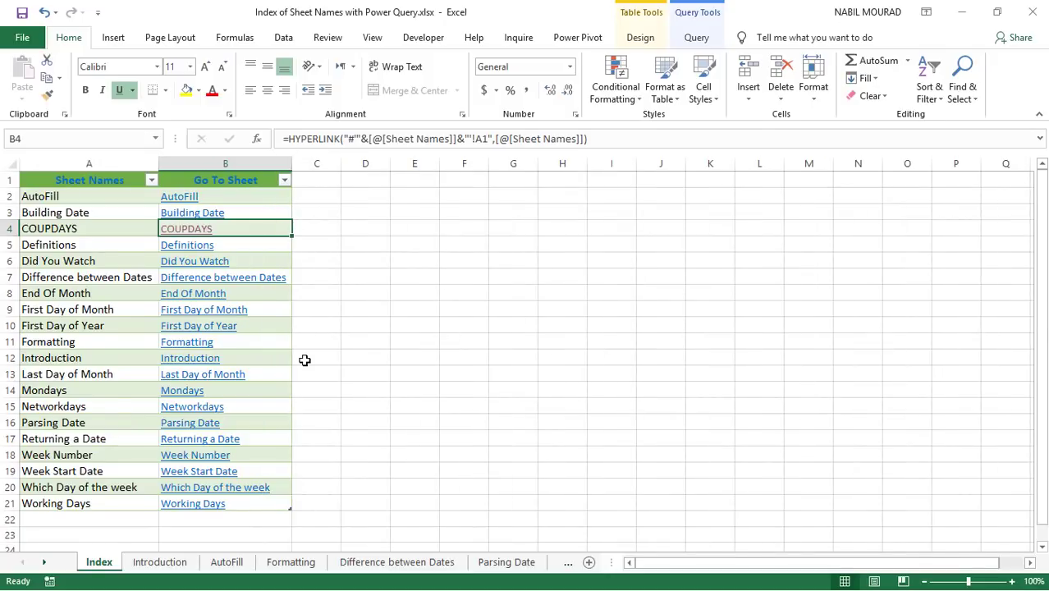
# - Group all the worksheets from Introduction through Did You Watch, leaving out the Index sheet
pyautogui.click(160, 563)
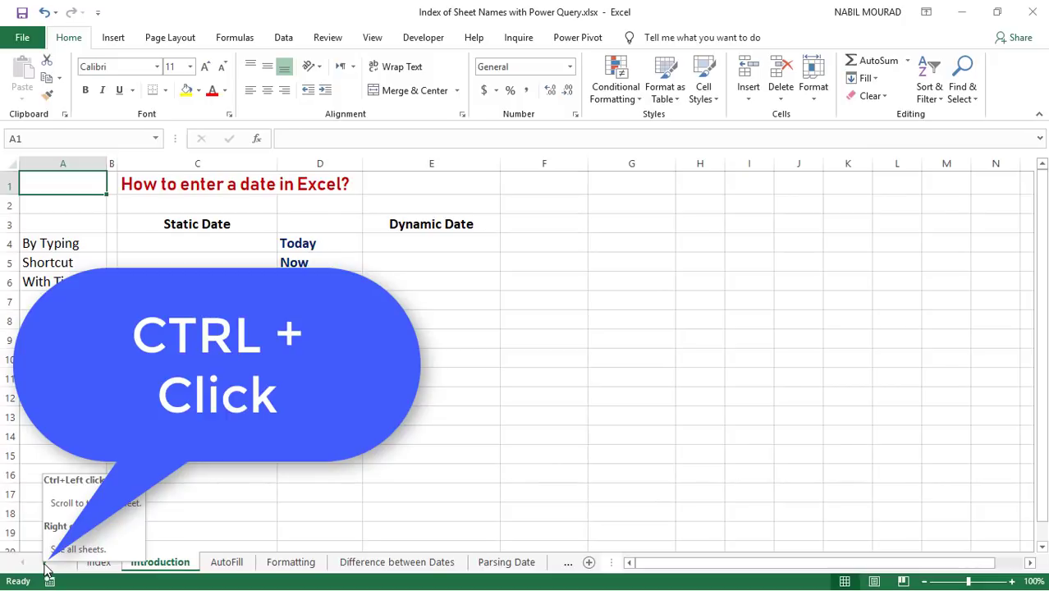
pyautogui.keyDown('ctrl'); pyautogui.click(45, 567); pyautogui.keyUp('ctrl')
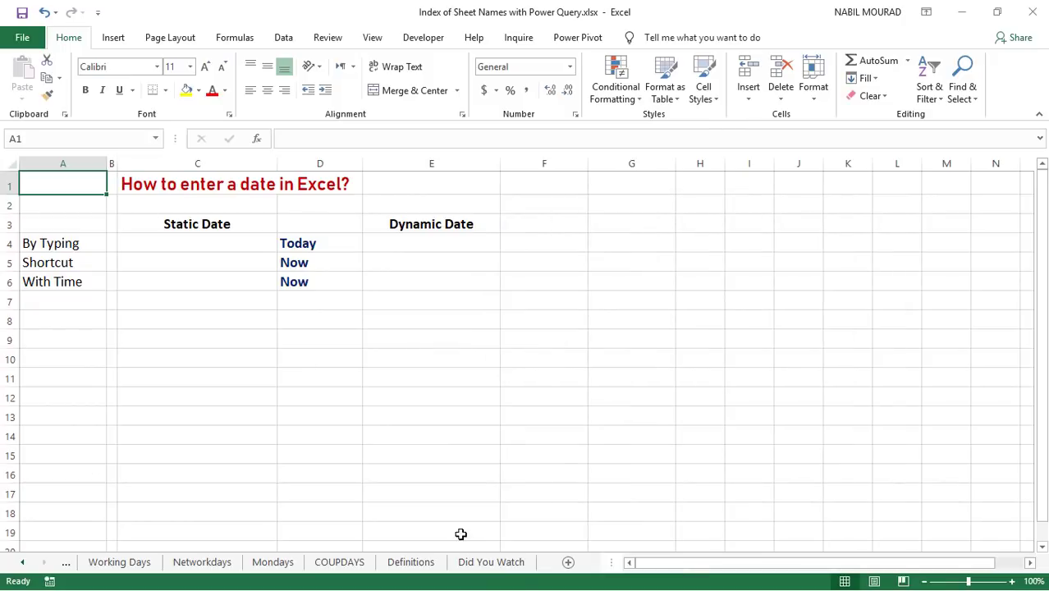
pyautogui.keyDown('shift'); pyautogui.click(501, 563); pyautogui.keyUp('shift')
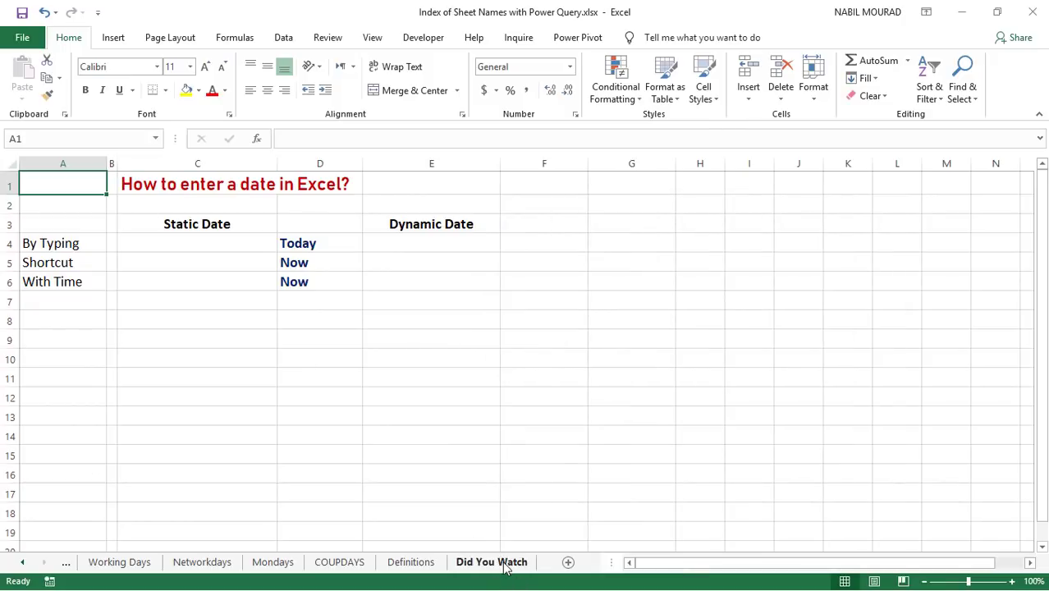
pyautogui.keyDown('shift'); pyautogui.click(506, 565); pyautogui.keyUp('shift')
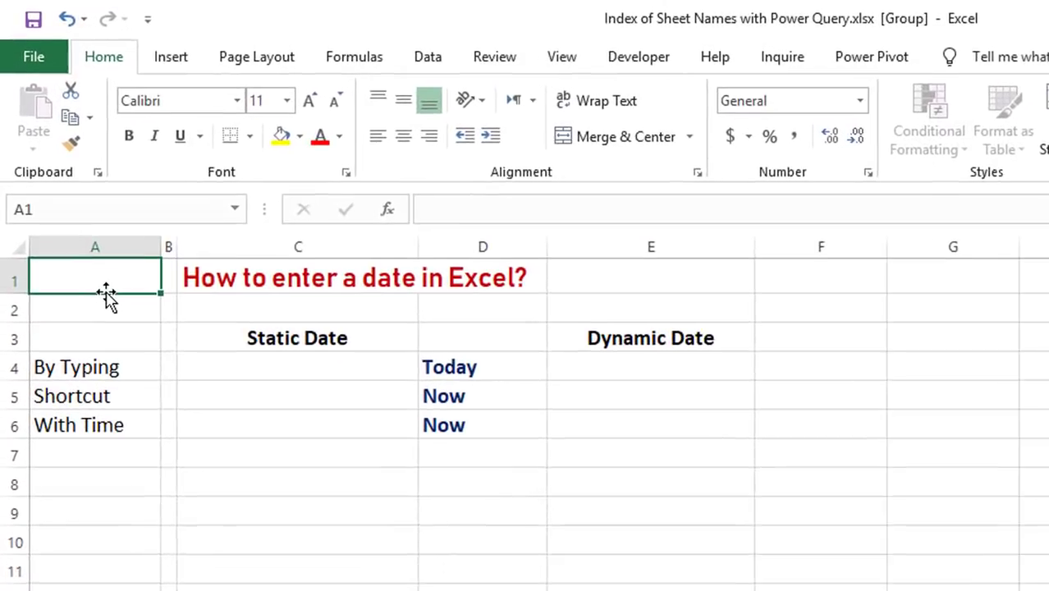
# - Enter =HYPERLINK("#'"&"Index'!A1","Index") in cell A1 of all the grouped worksheets
pyautogui.doubleClick(96, 281)
pyautogui.write('=hyperlink')
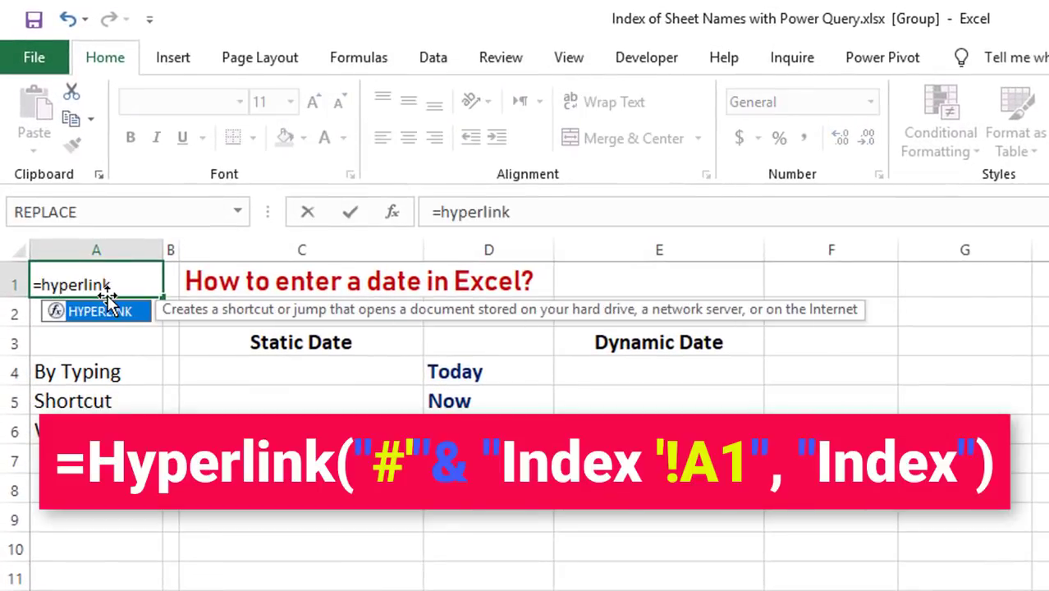
pyautogui.press('Tab')
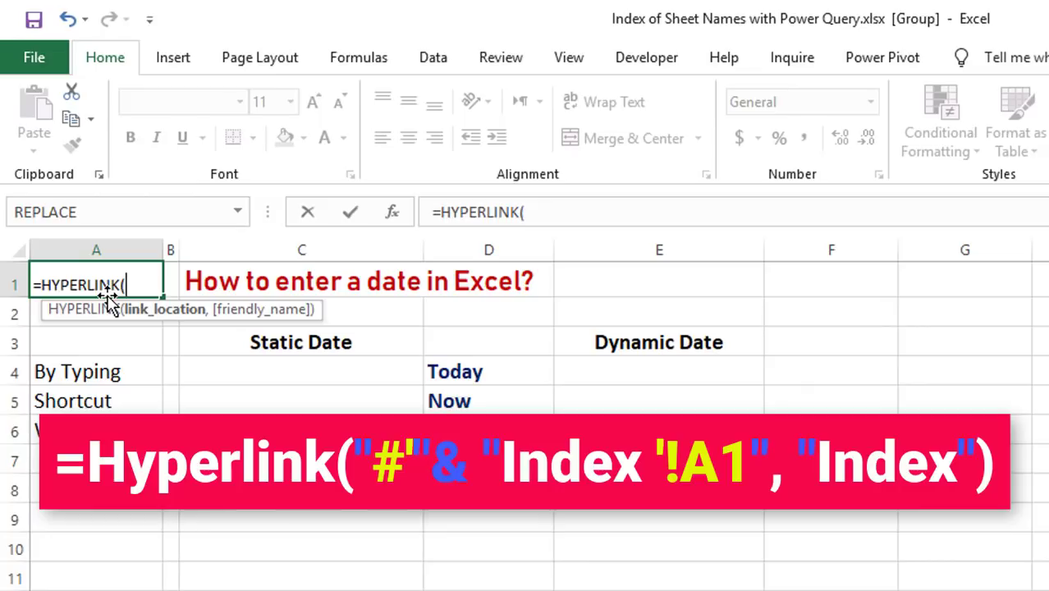
pyautogui.write('"#""&')
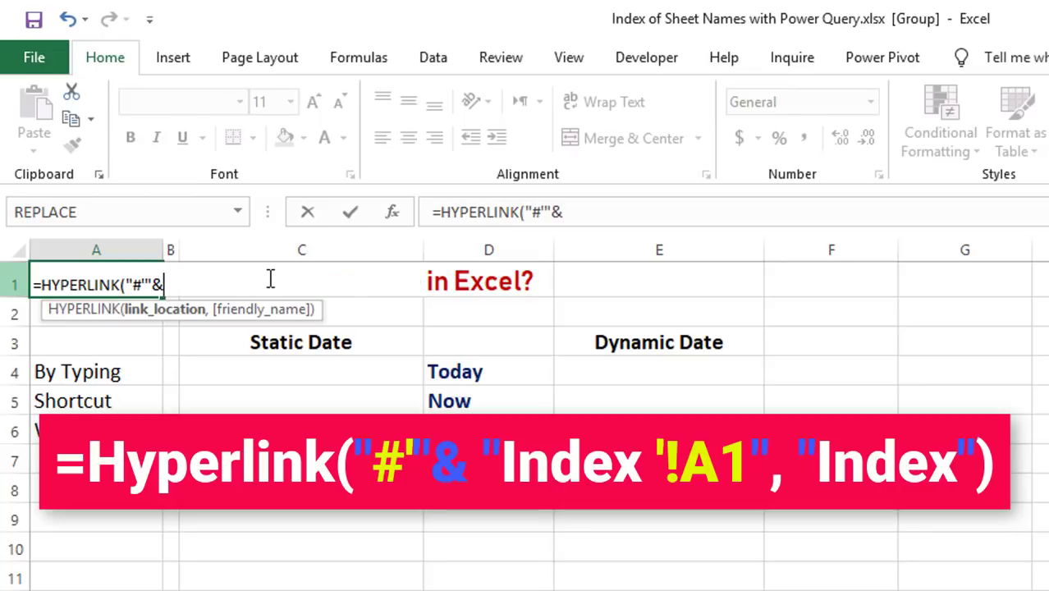
pyautogui.write('"Index')
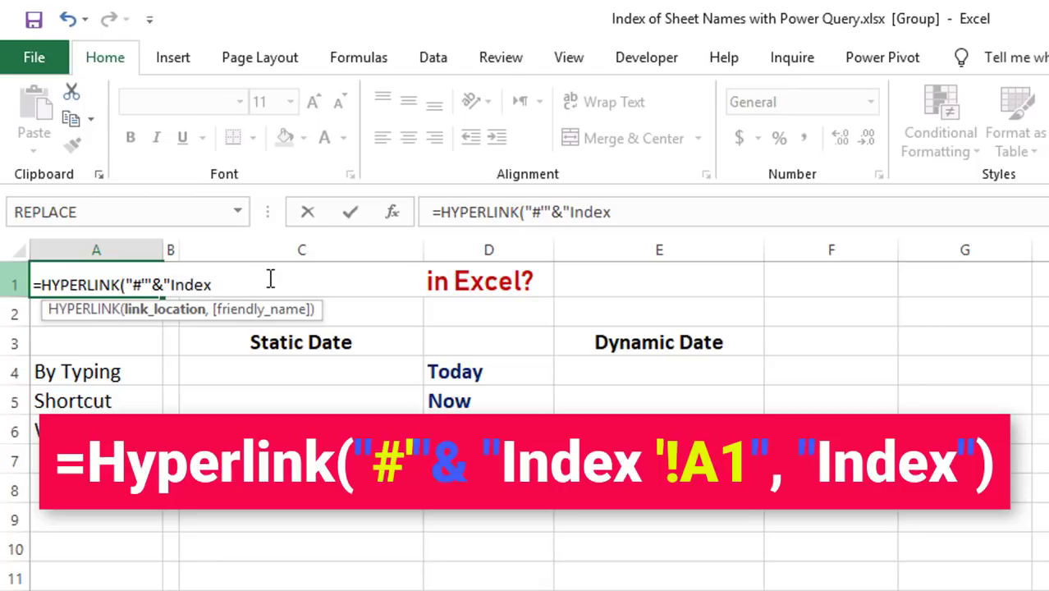
pyautogui.write('\'!A1",')
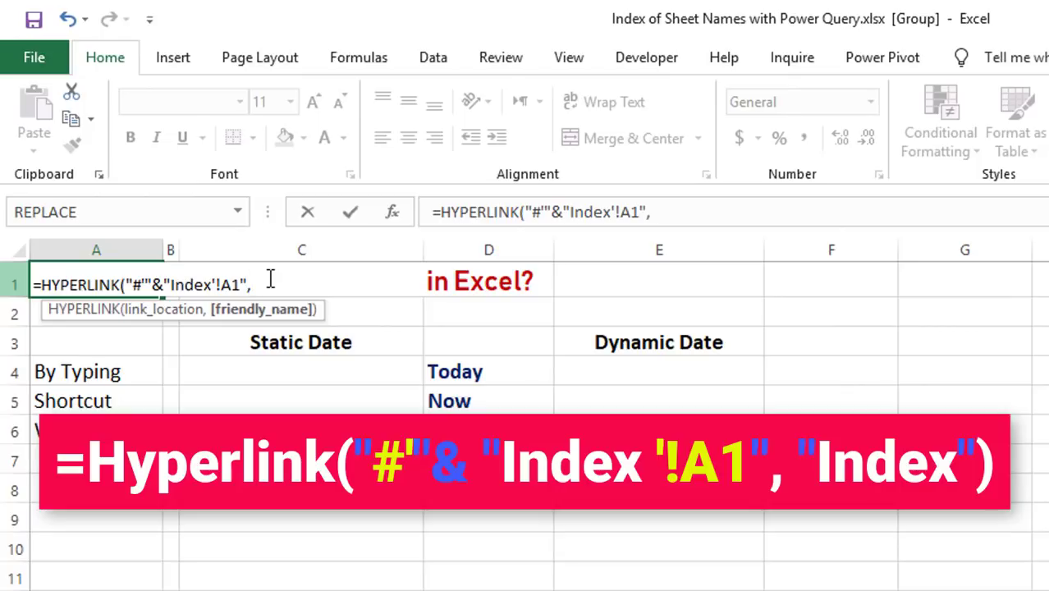
pyautogui.write('"Index')
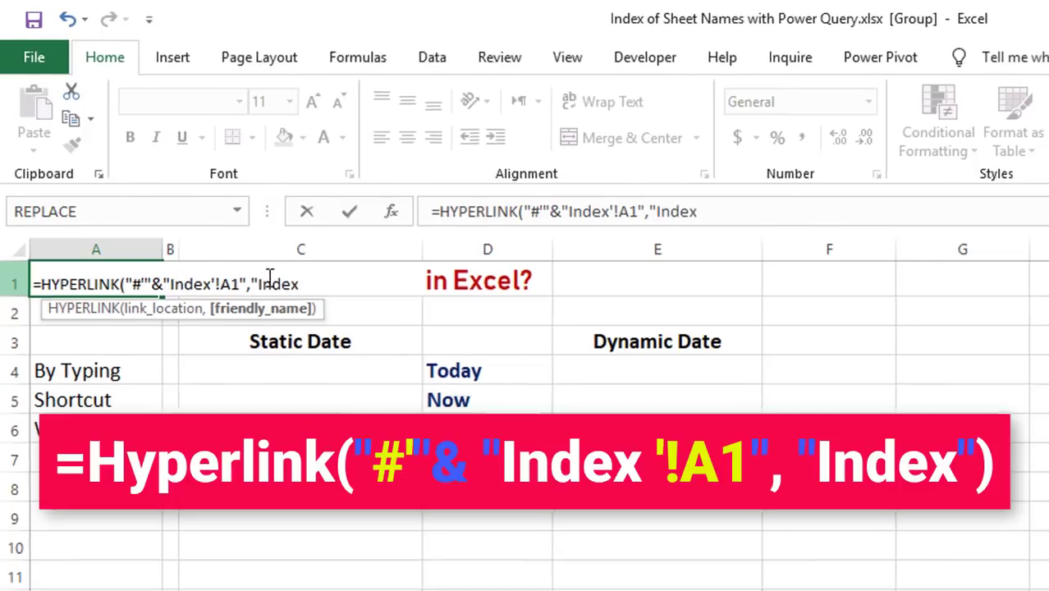
pyautogui.write('")')
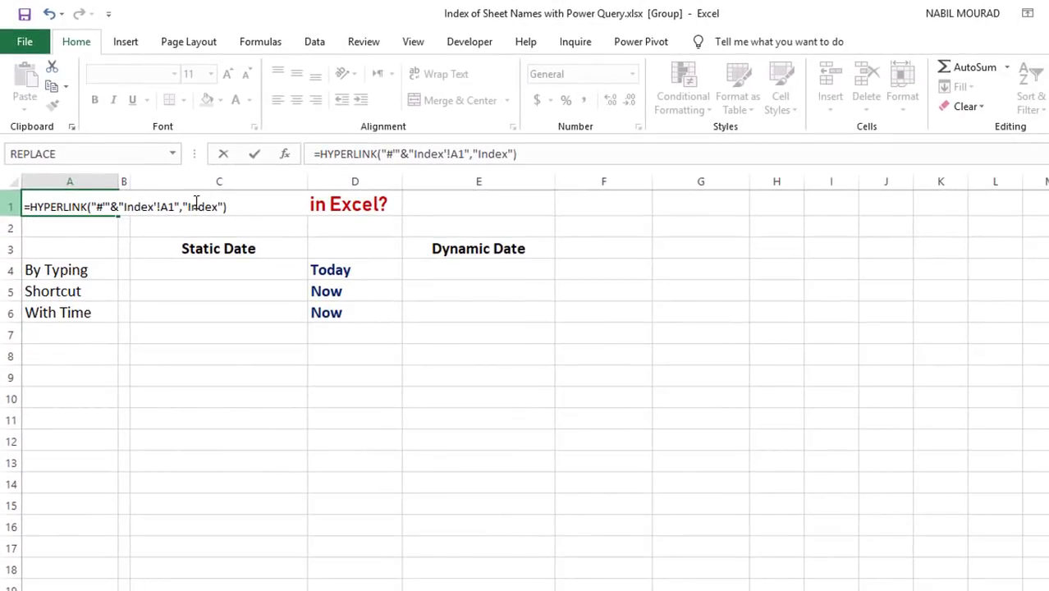
pyautogui.press('Return')
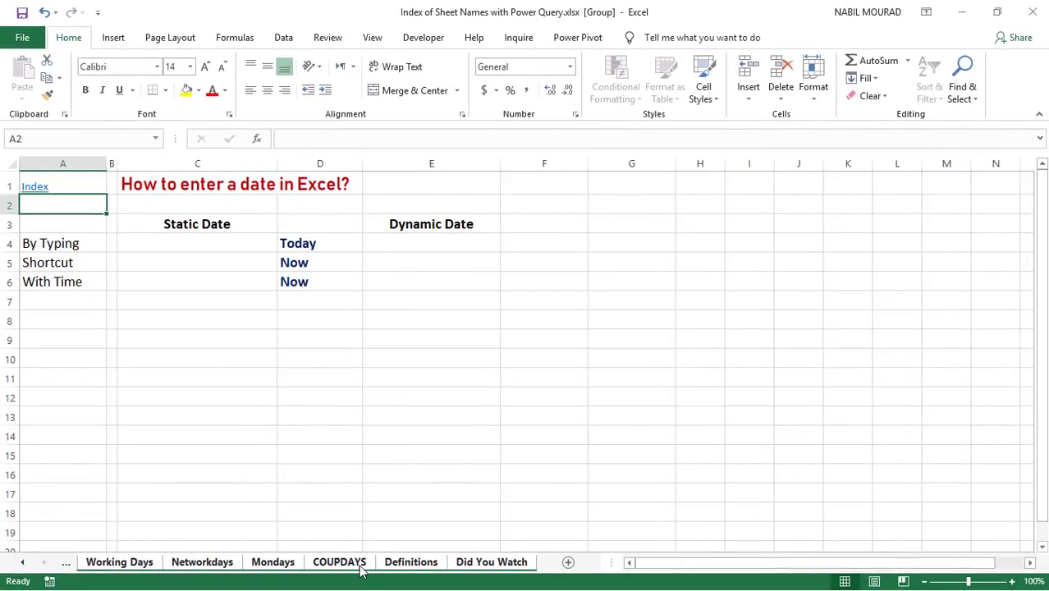
# - Show the COUPDAYS sheet from the group and follow its Index link in A1 back to the Index sheet
pyautogui.rightClick(359, 563)
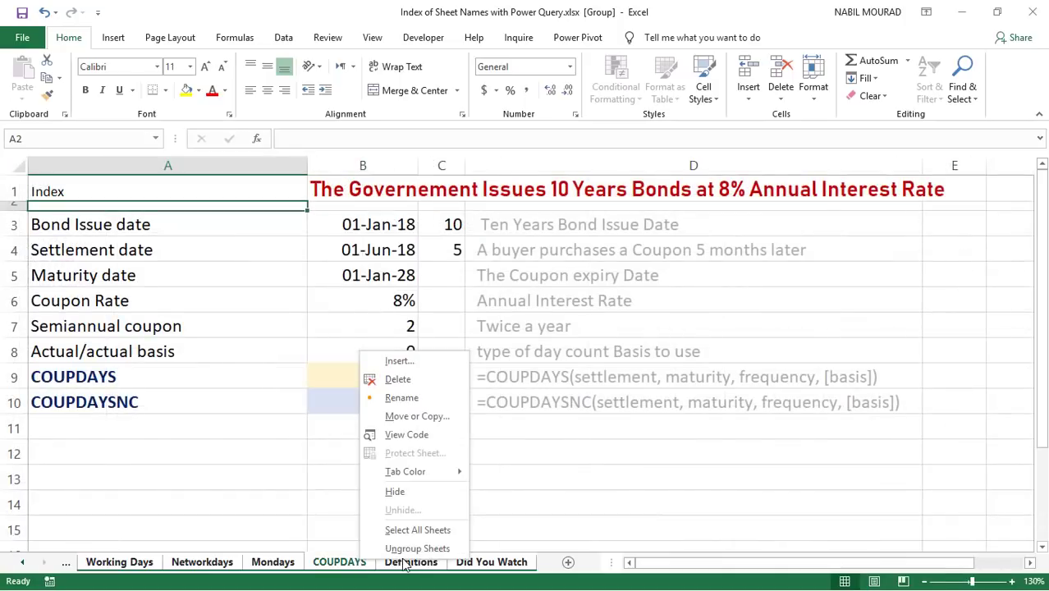
pyautogui.press('Escape')
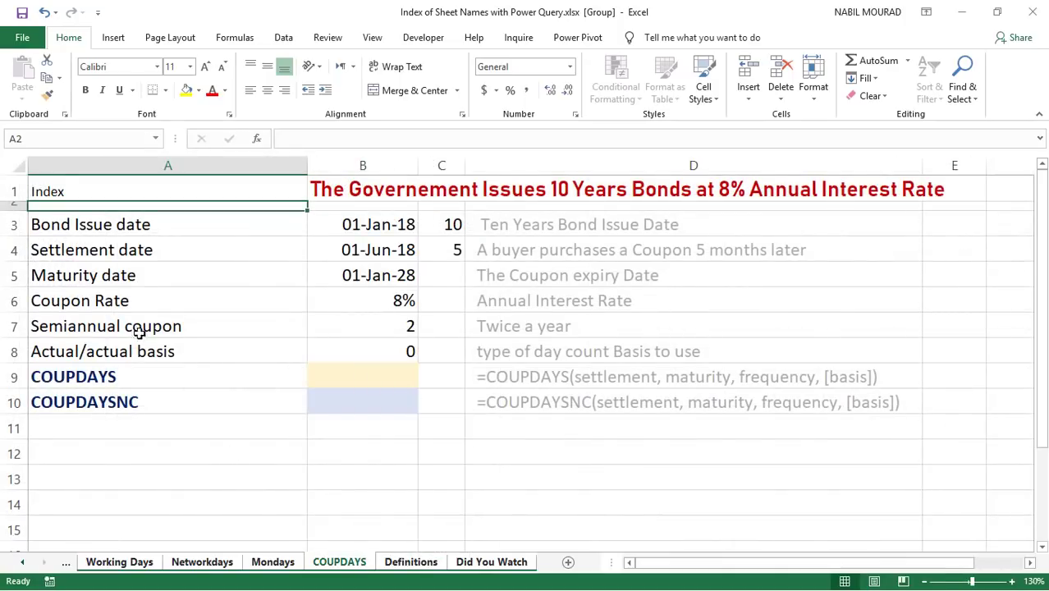
pyautogui.click(51, 191)
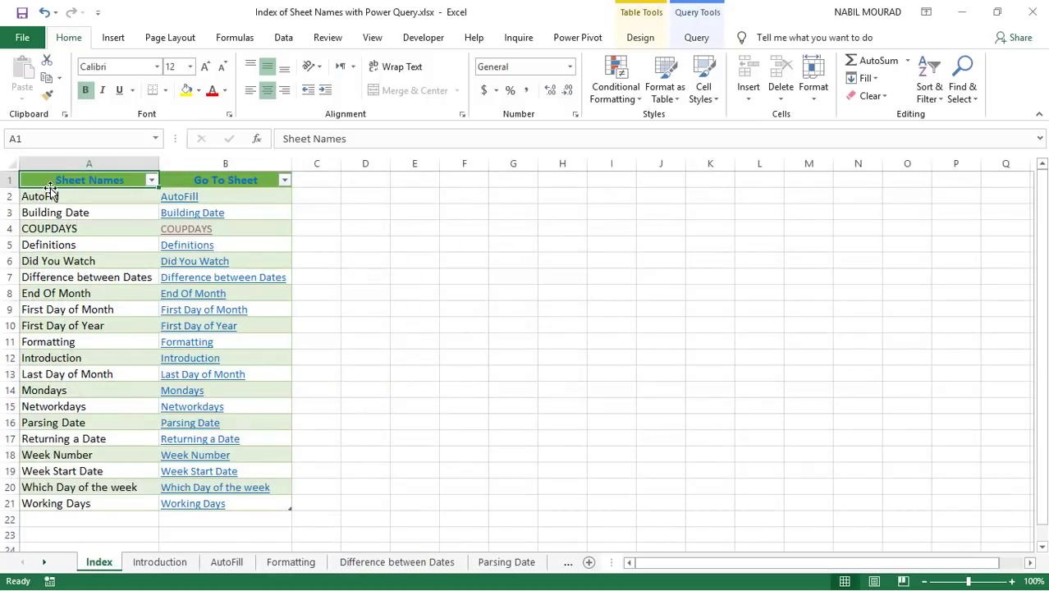
# - Test the AutoFill and Did You Watch links, returning to the Index sheet through each sheet's A1 link
pyautogui.click(184, 199)
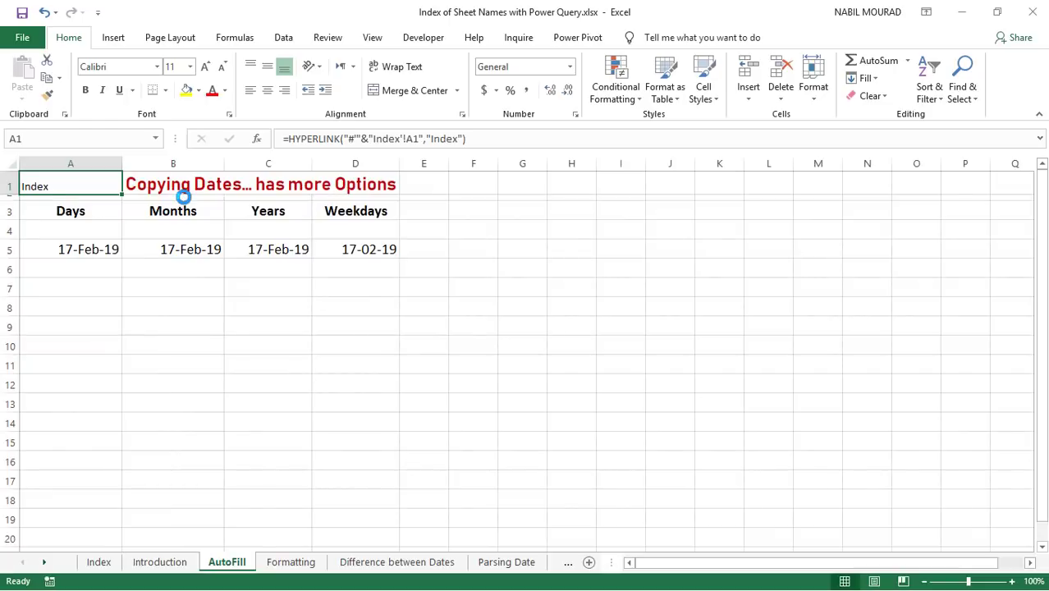
pyautogui.click(39, 191)
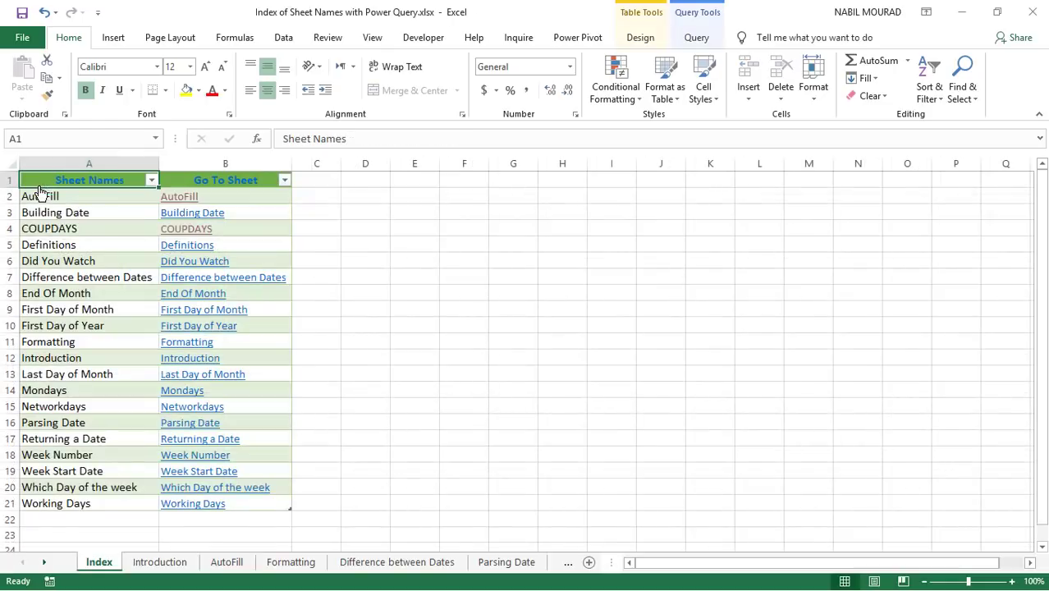
pyautogui.click(187, 265)
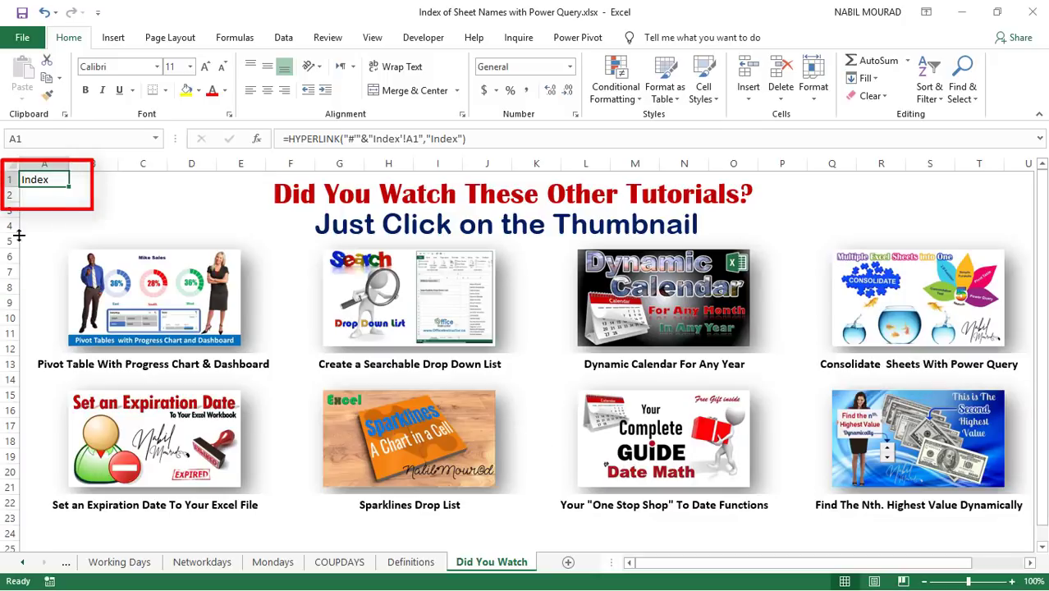
pyautogui.click(36, 182)
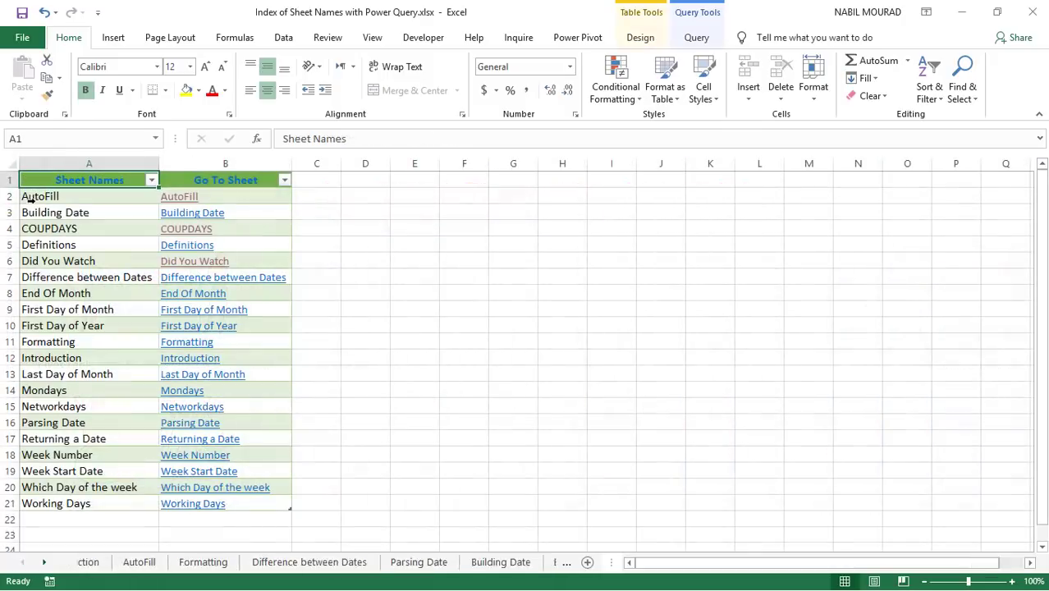